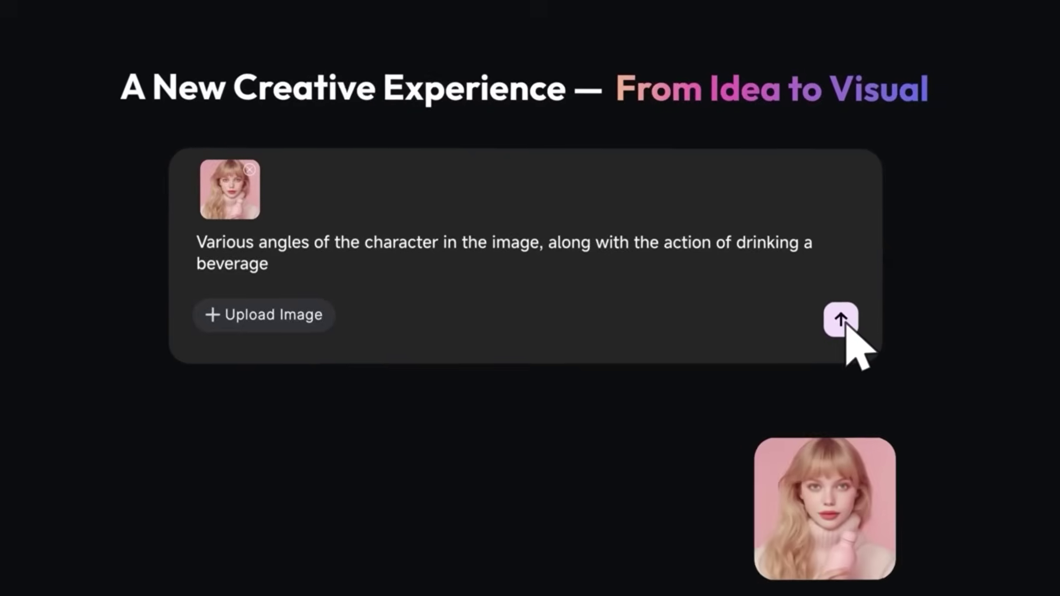
Submit the character-angles prompt and step through the enlarged fashion images before closing the viewer.
left_click(841, 320)
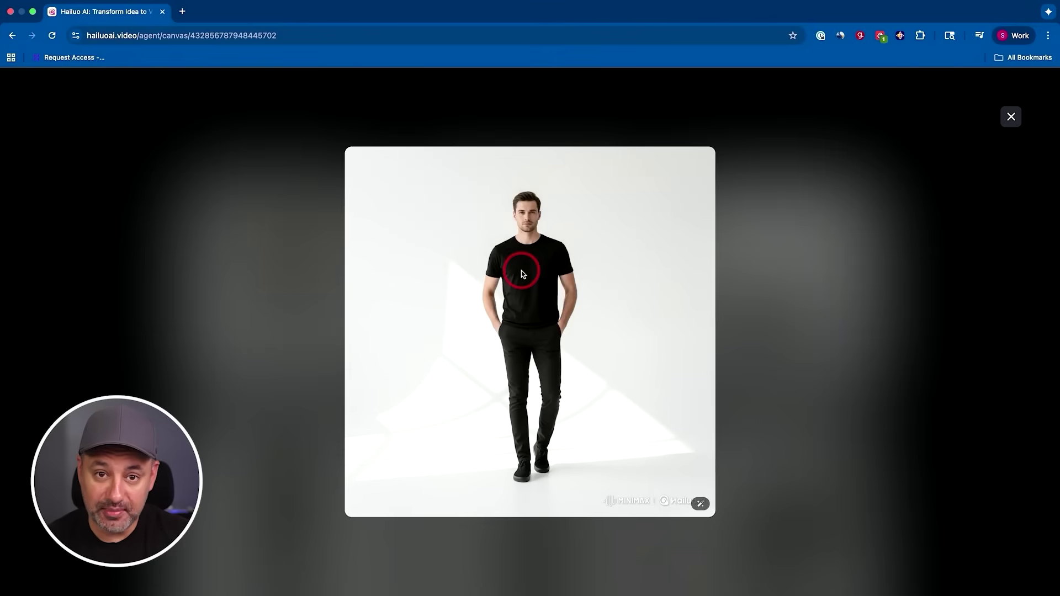
left_click(826, 312)
left_click(812, 348)
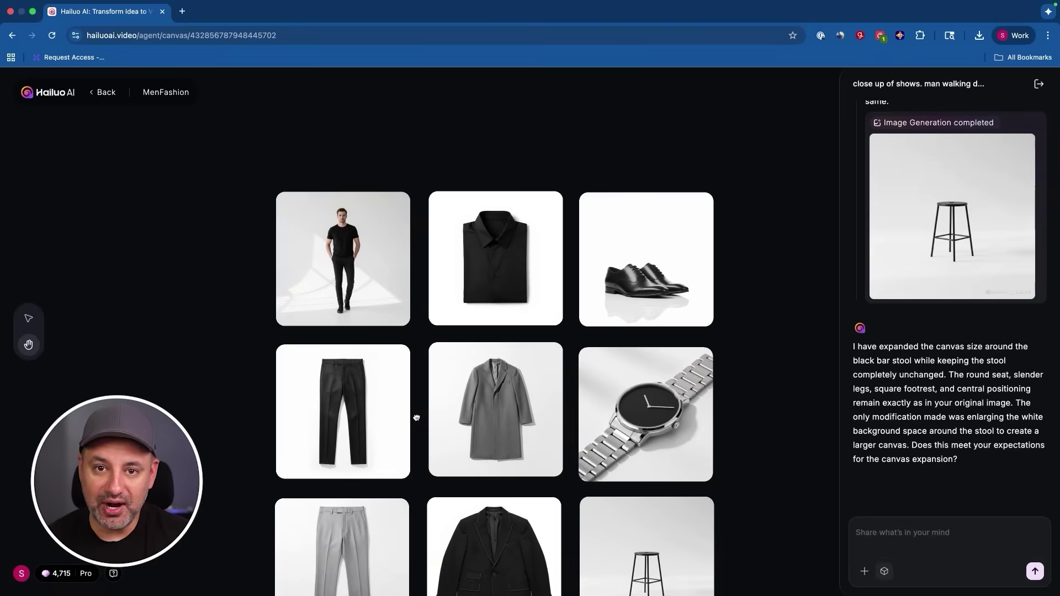
Pan and zoom the fashion canvas to bring the watch and shoe images into view.
left_click_drag(414, 416, 310, 255)
left_click_drag(745, 348, 436, 188)
scroll(632, 202, "up", 6)
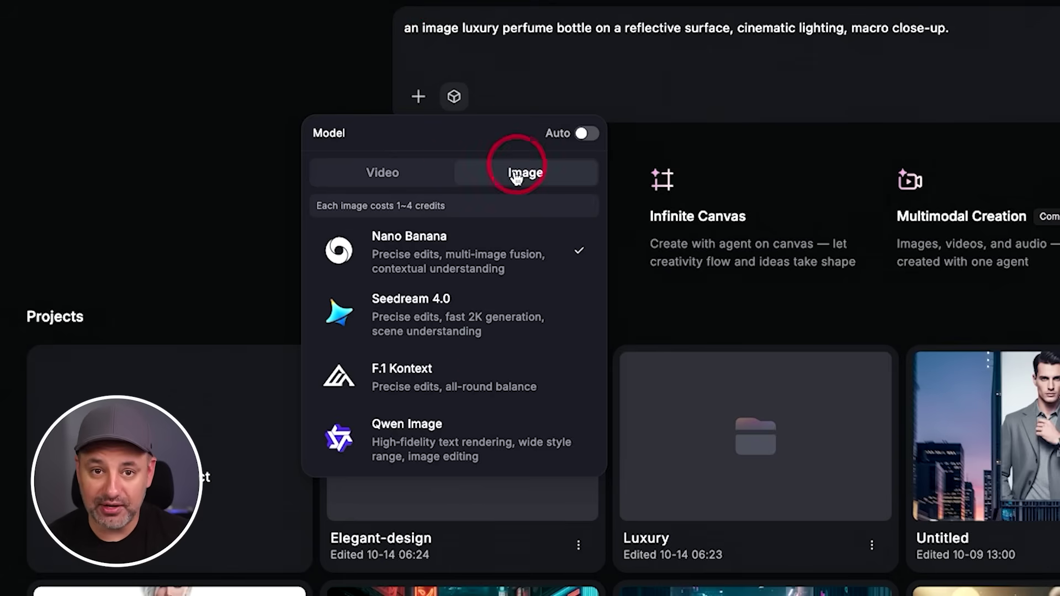
scroll(486, 331, "down", 2)
scroll(485, 331, "up", 4)
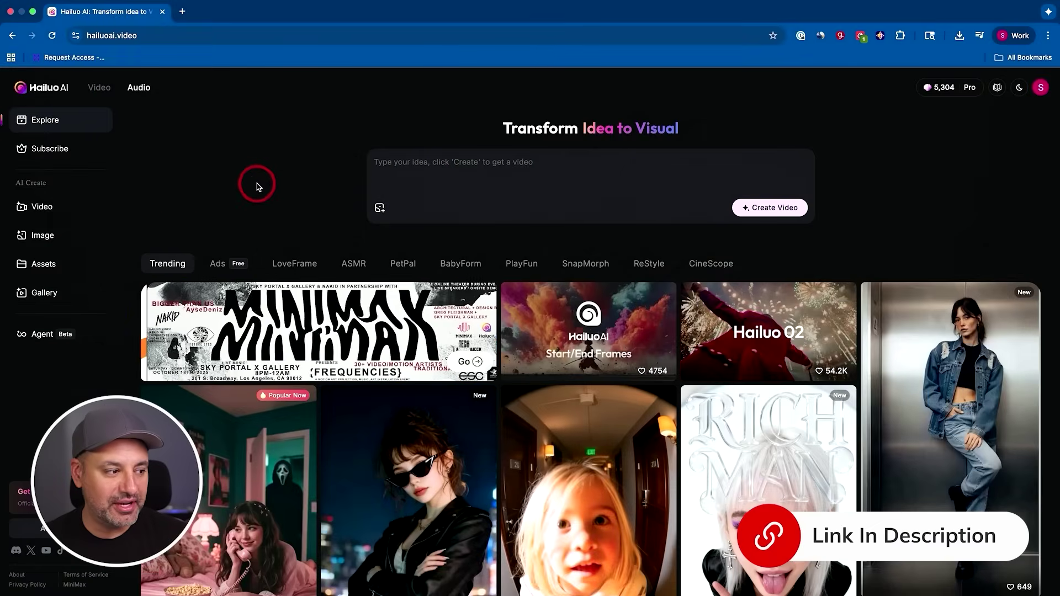
Open the Agent page with the luxury perfume bottle prompt ready.
left_click(49, 333)
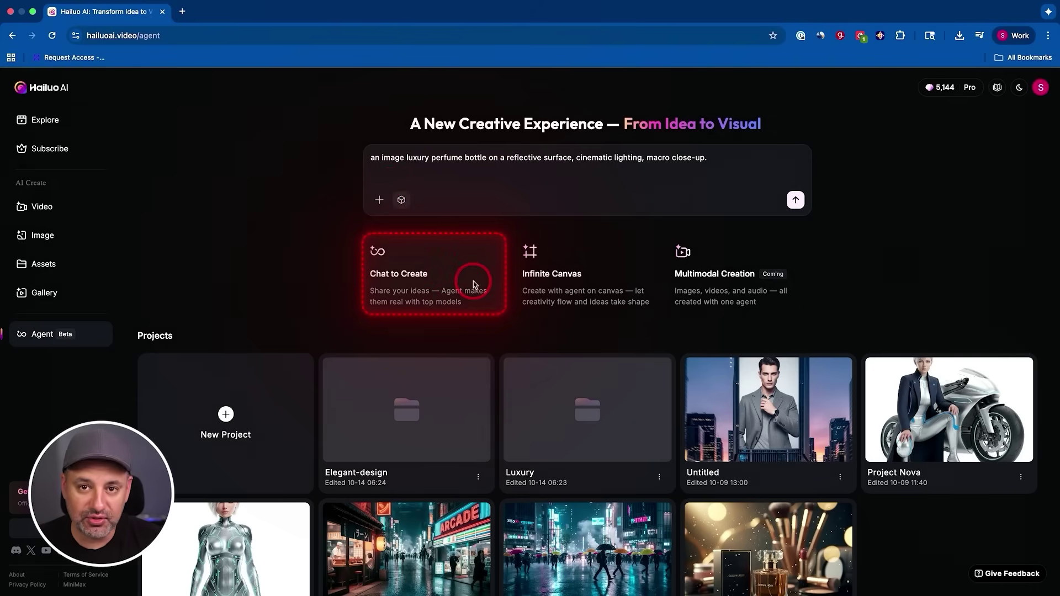
Switch to image generation models, generate the luxury perfume bottle, and view it full size.
left_click(401, 200)
left_click(443, 246)
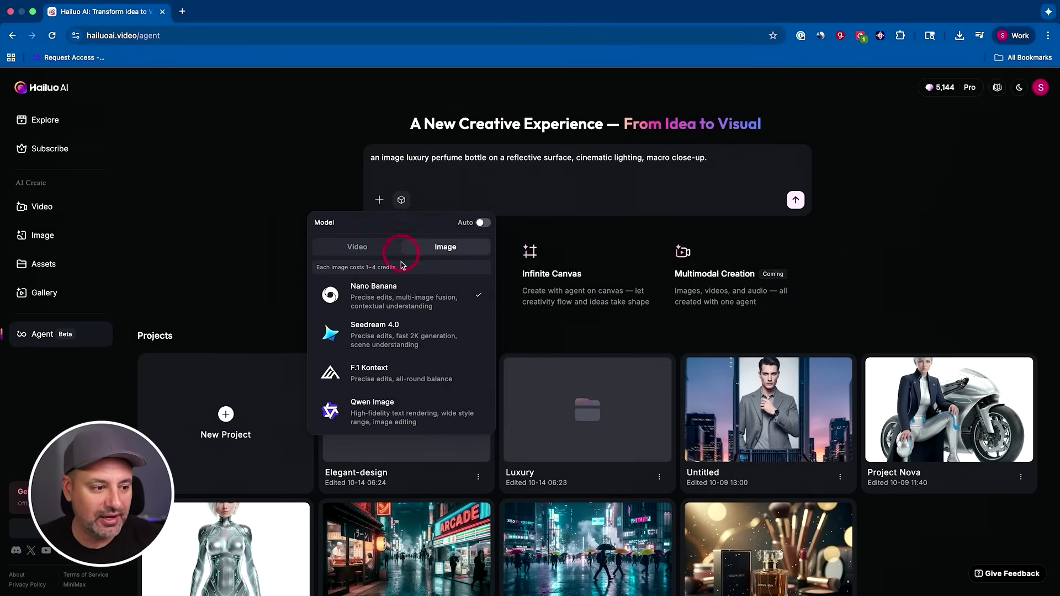
scroll(402, 265, "up", 2)
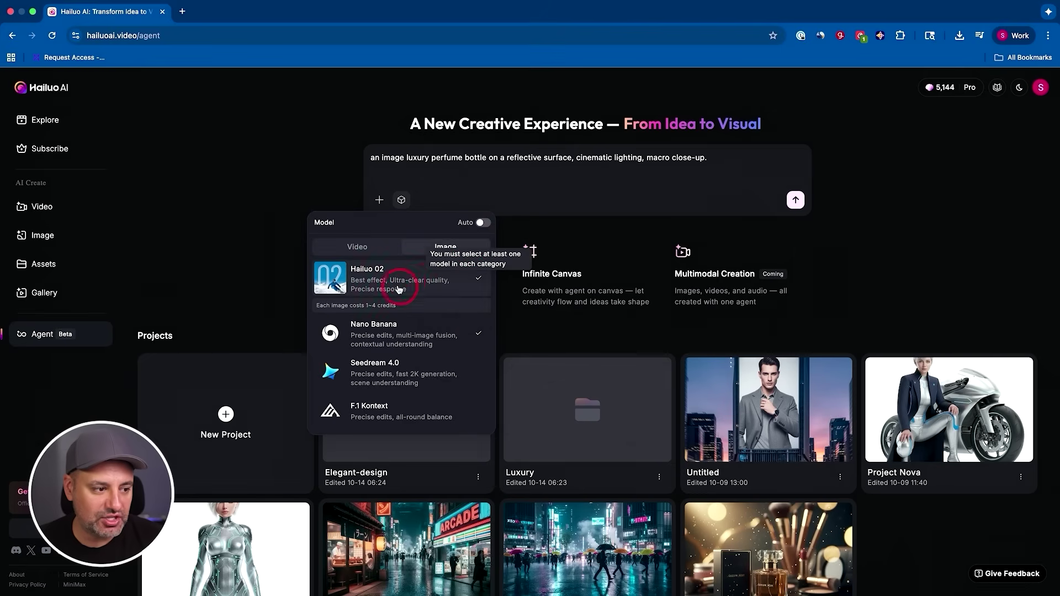
left_click(571, 171)
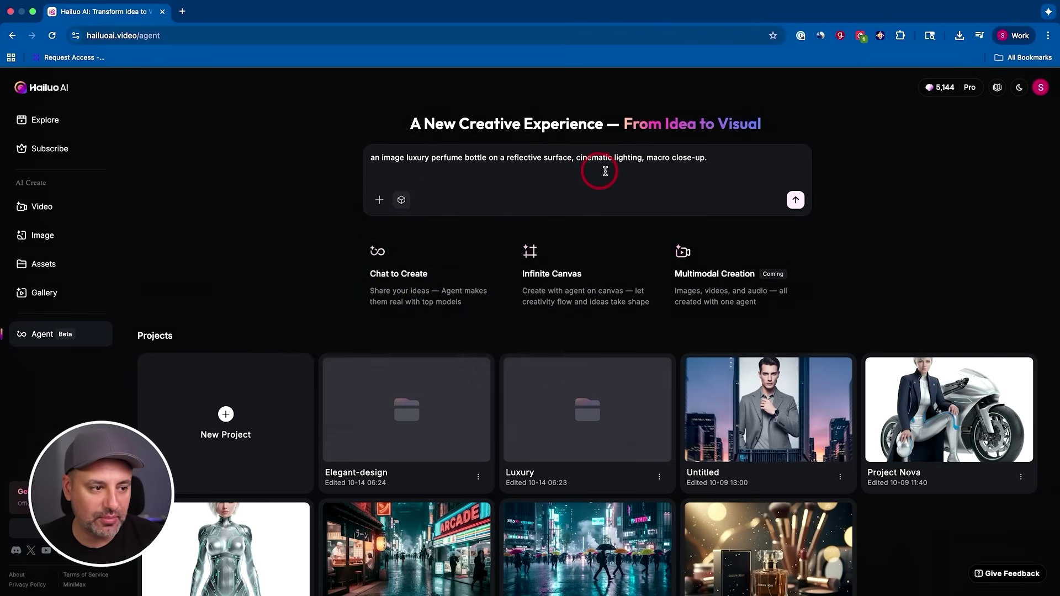
left_click(795, 201)
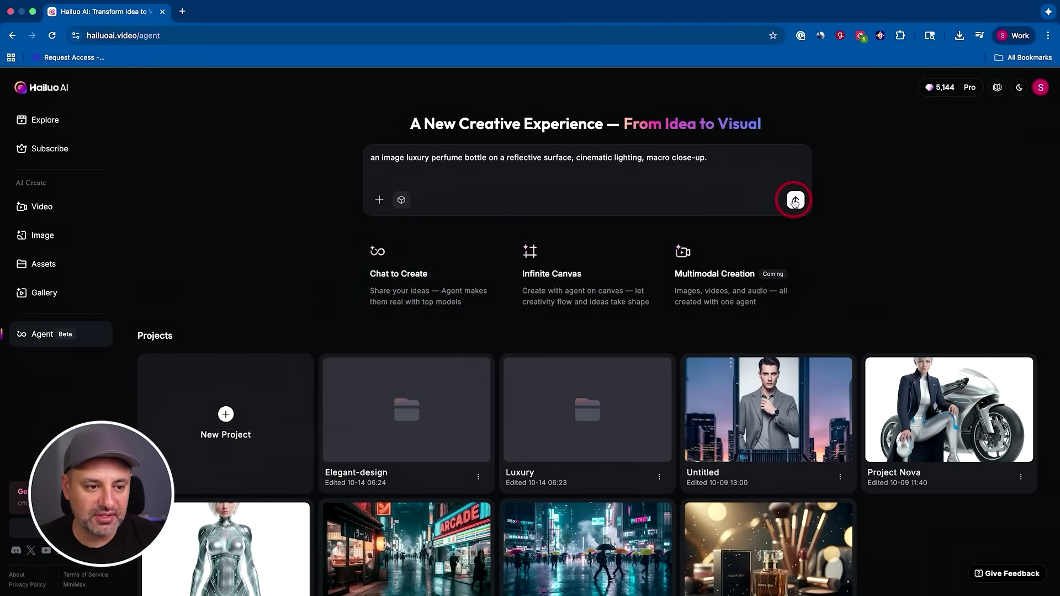
left_click(429, 230)
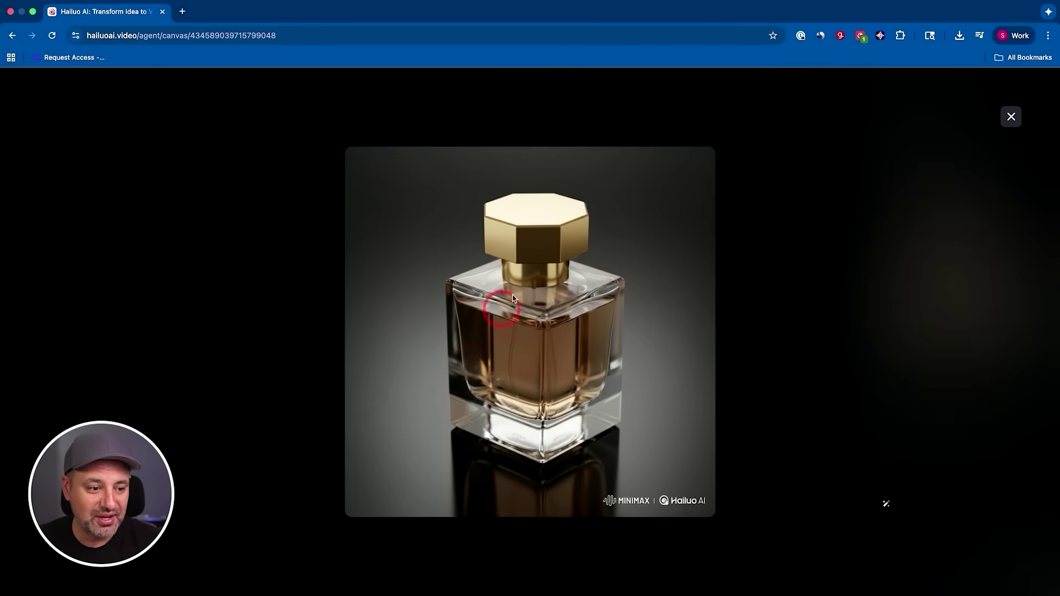
Close the full-size view and pan the canvas to centre the perfume bottle image.
left_click(1011, 118)
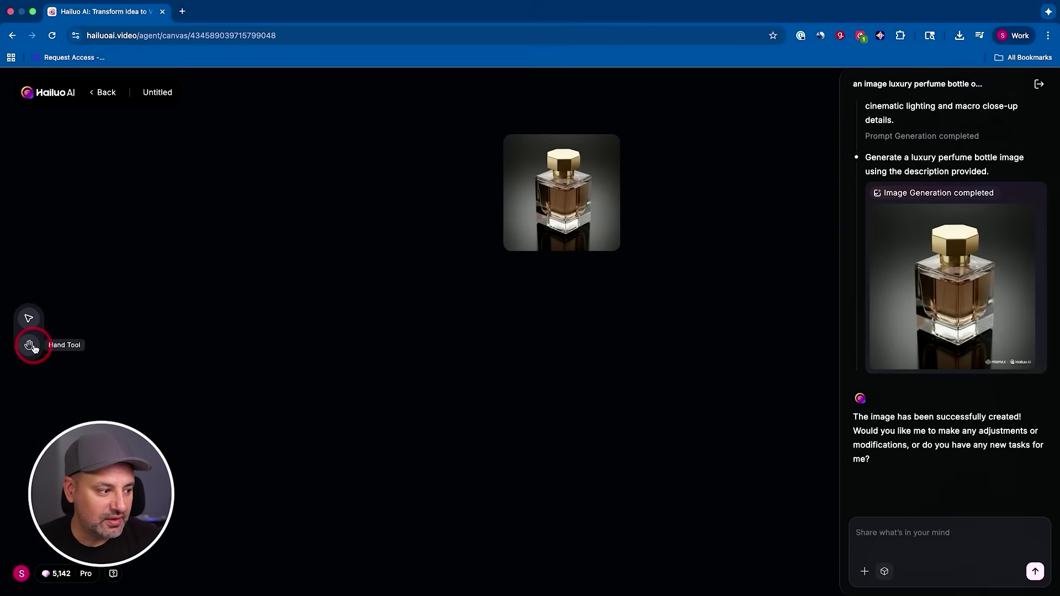
left_click(29, 345)
left_click_drag(412, 201, 329, 317)
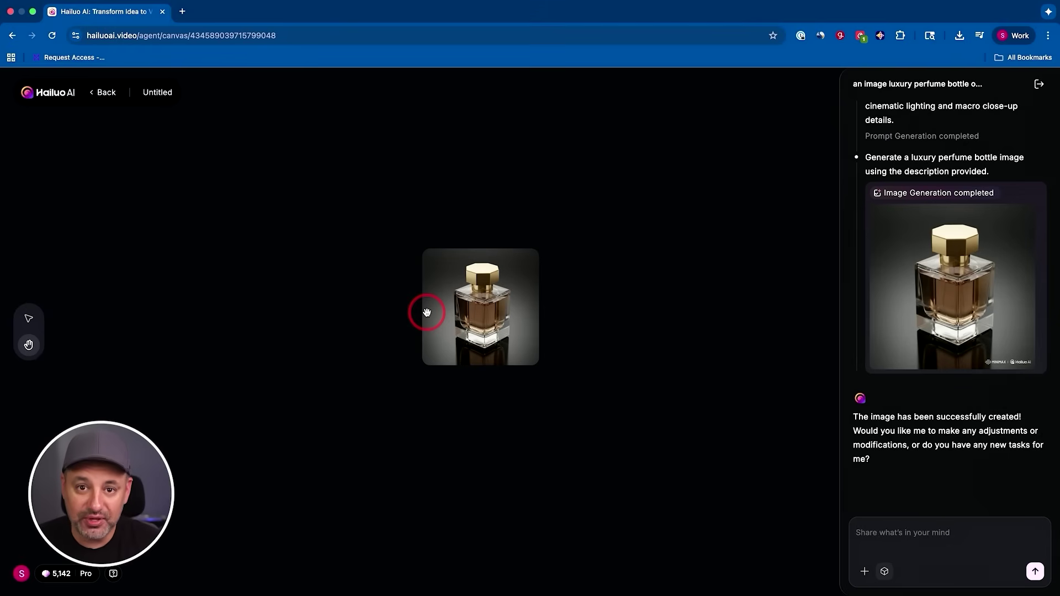
Attach the perfume bottle image and generate a matching black LUX packaging box.
left_click_drag(427, 312, 422, 312)
key("v")
left_click(506, 305)
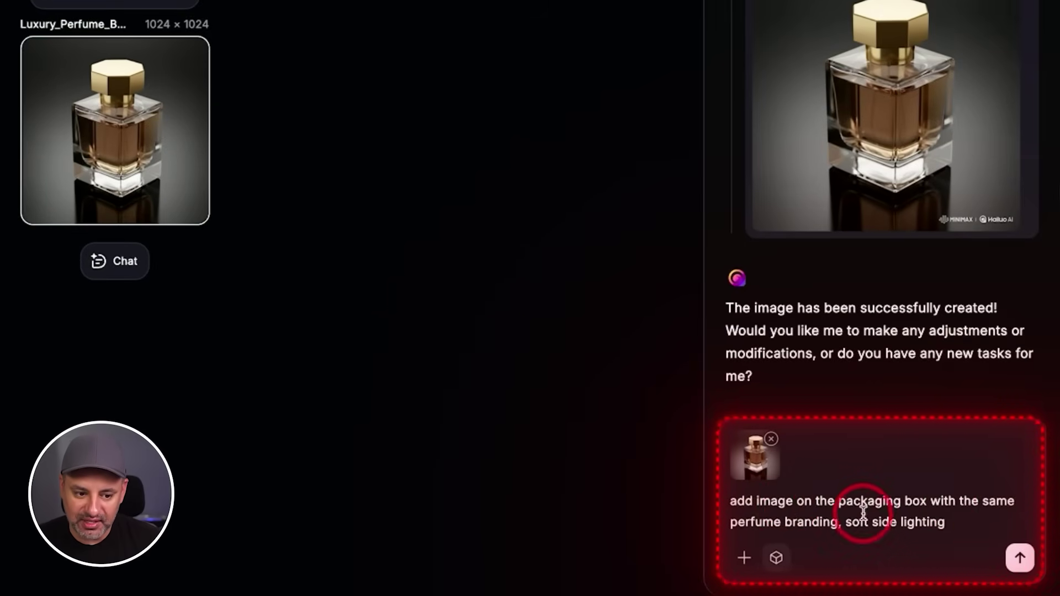
left_click(1019, 559)
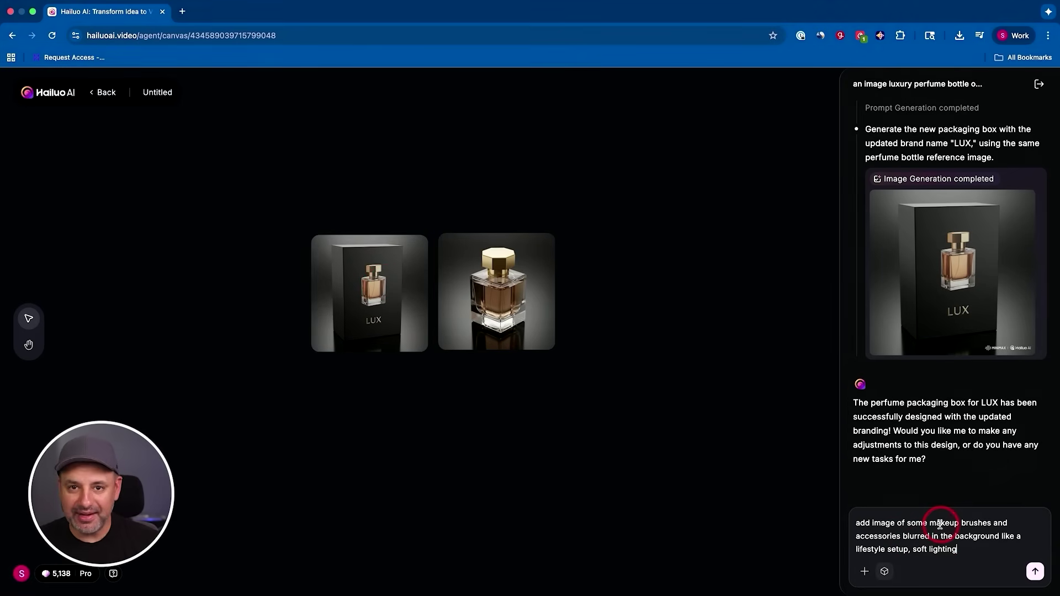
Attach the LUX box image and generate a lifestyle shot with blurred makeup brushes and accessories.
left_click(425, 306)
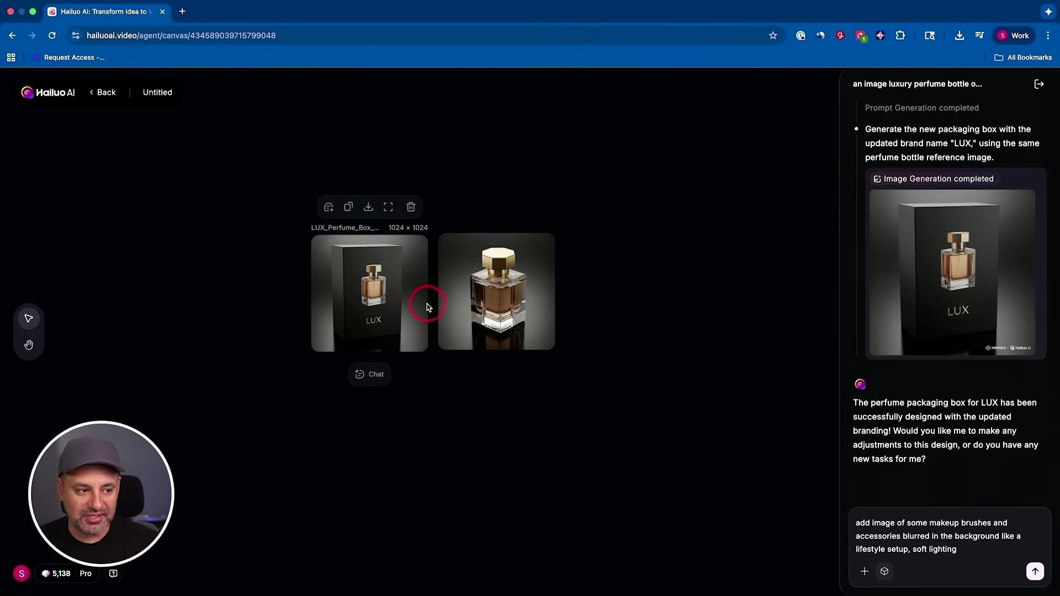
scroll(423, 302, "right", 1)
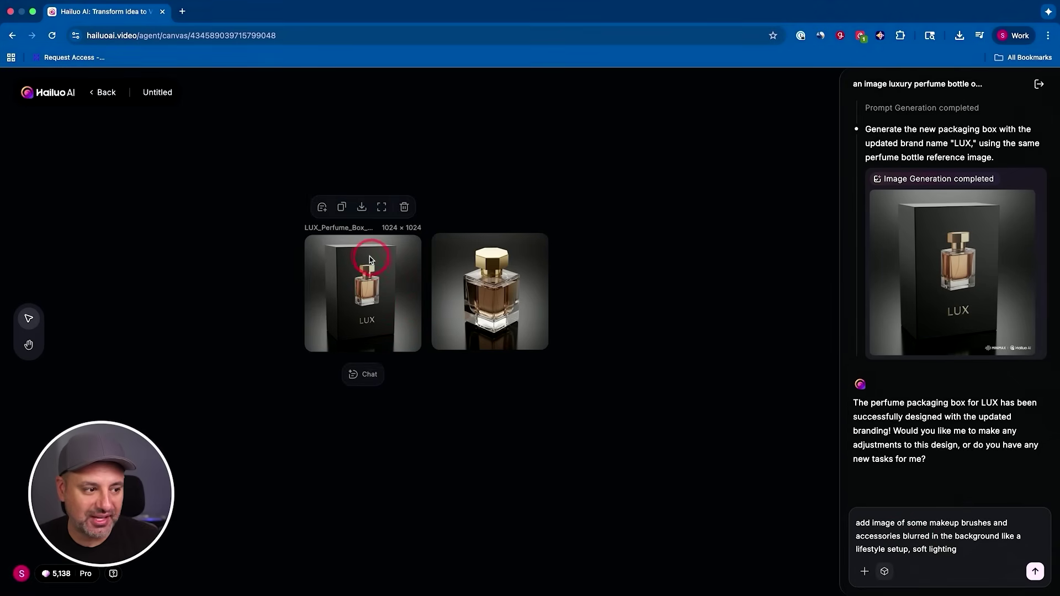
left_click(324, 210)
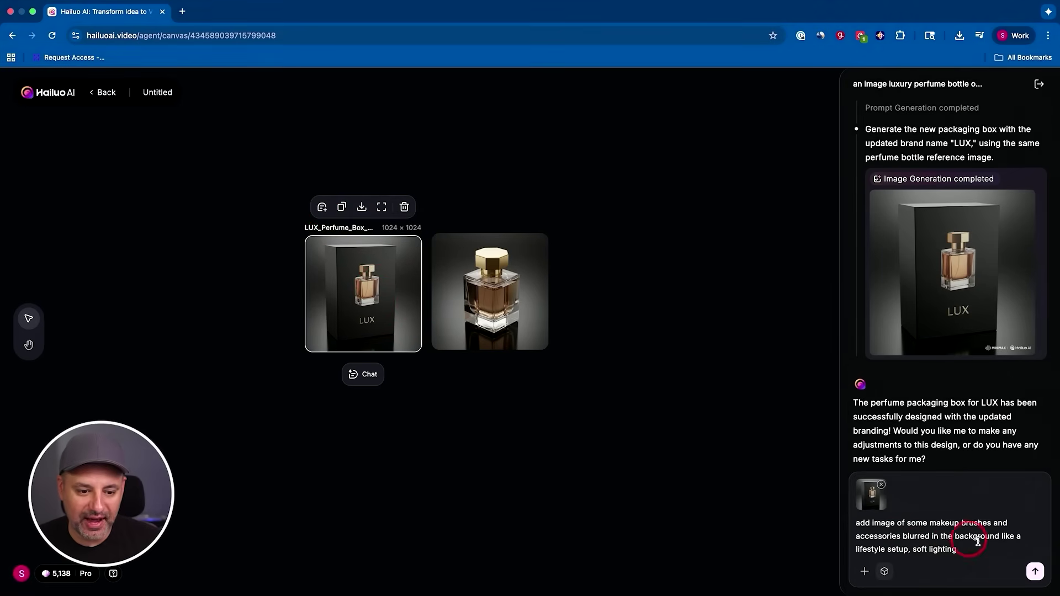
left_click(1035, 572)
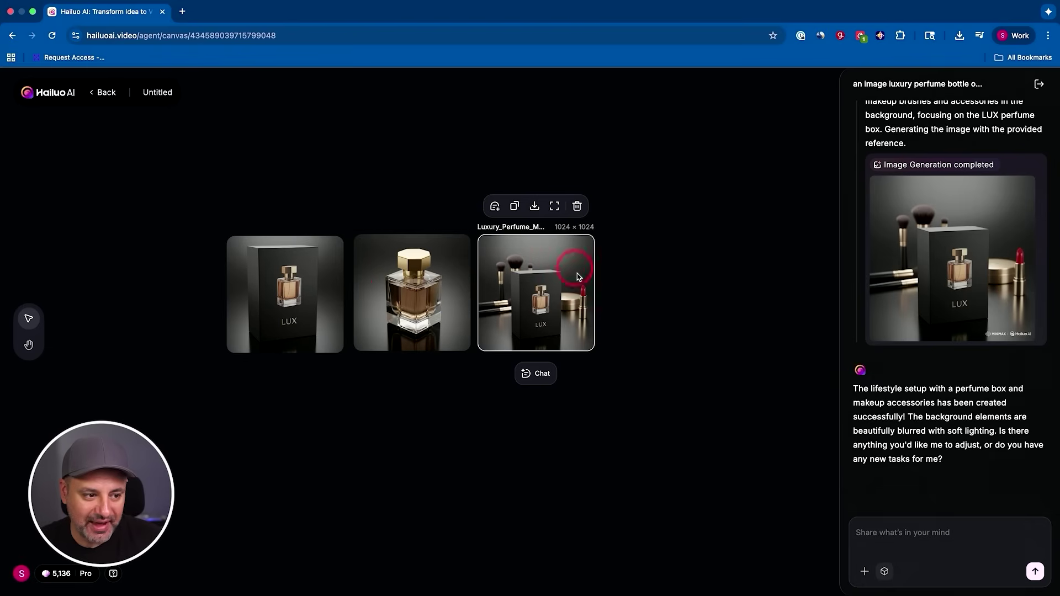
left_click(939, 530)
Send the 'image of' golden sparkles and soft bokeh prompt with the makeup lifestyle image attached.
type("Golden sparkles floating in the air with soft bokeh lights")
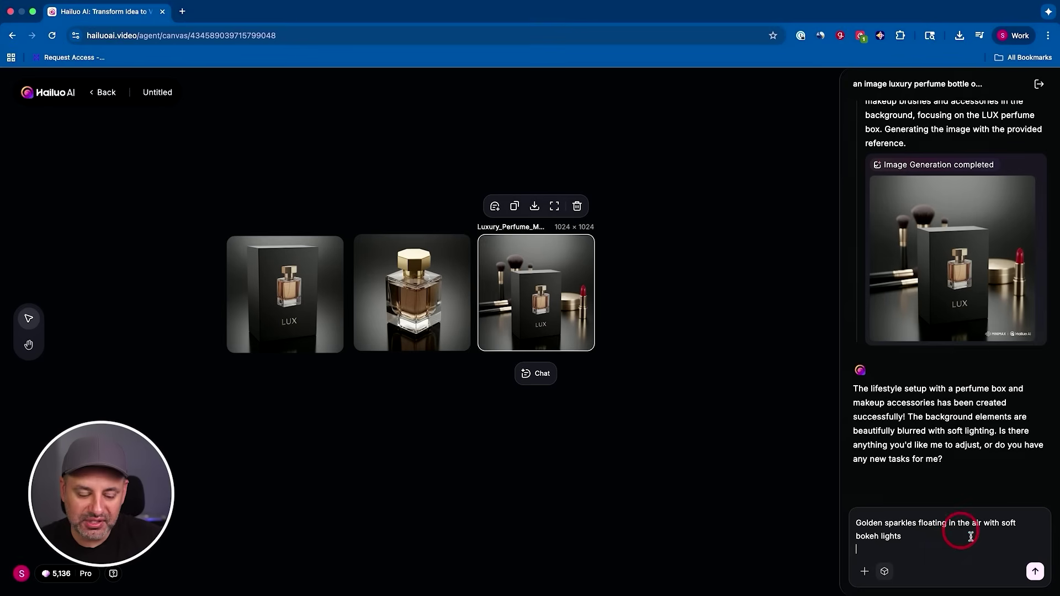
left_click(856, 523)
type("image of")
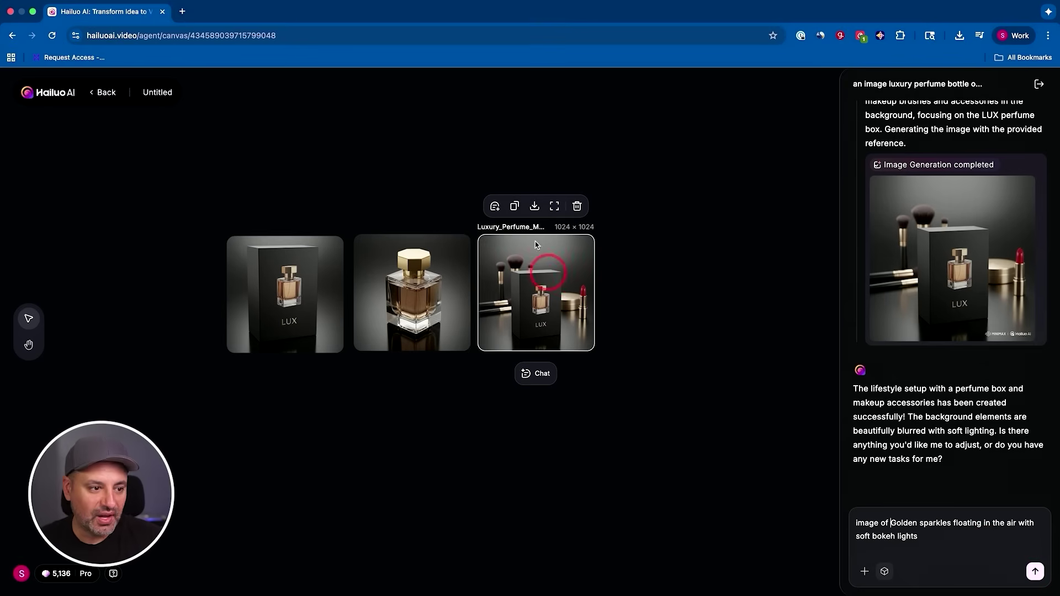
left_click(495, 207)
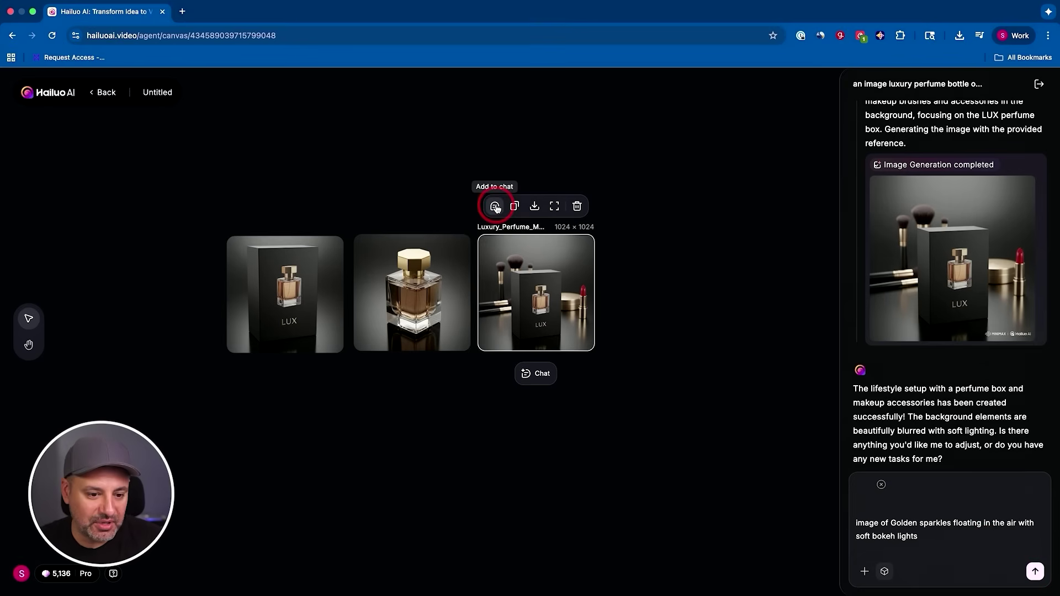
left_click(1036, 571)
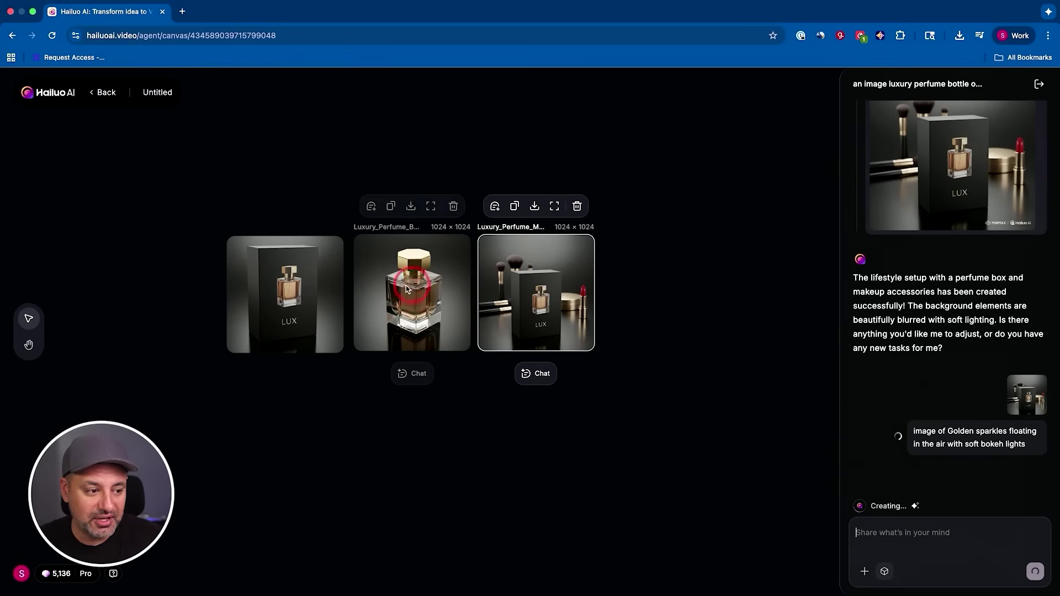
Move the plain perfume bottle image toward the left of the row.
mouse_move(424, 293)
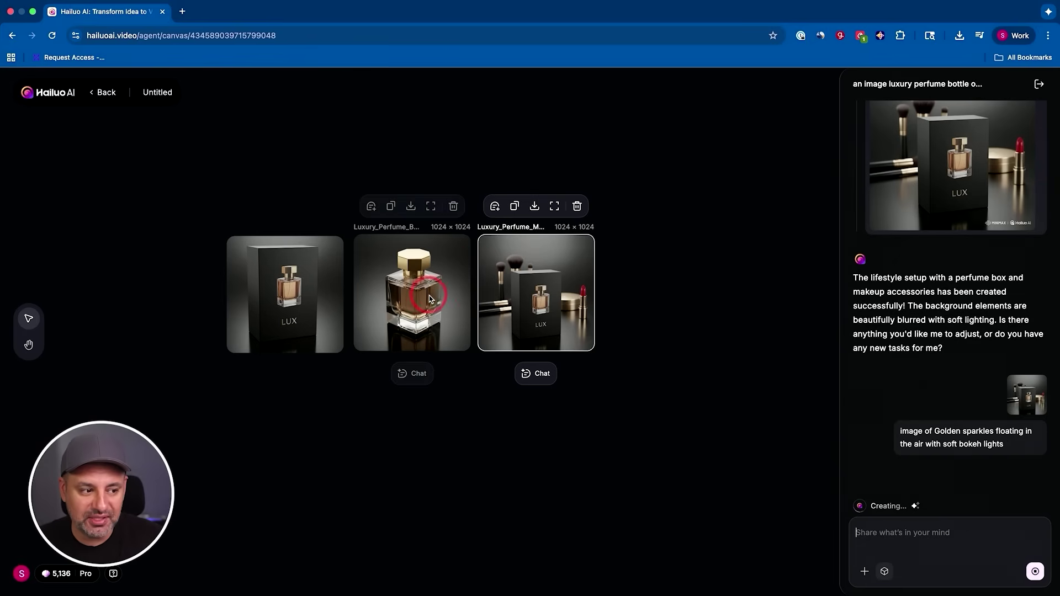
mouse_move(296, 304)
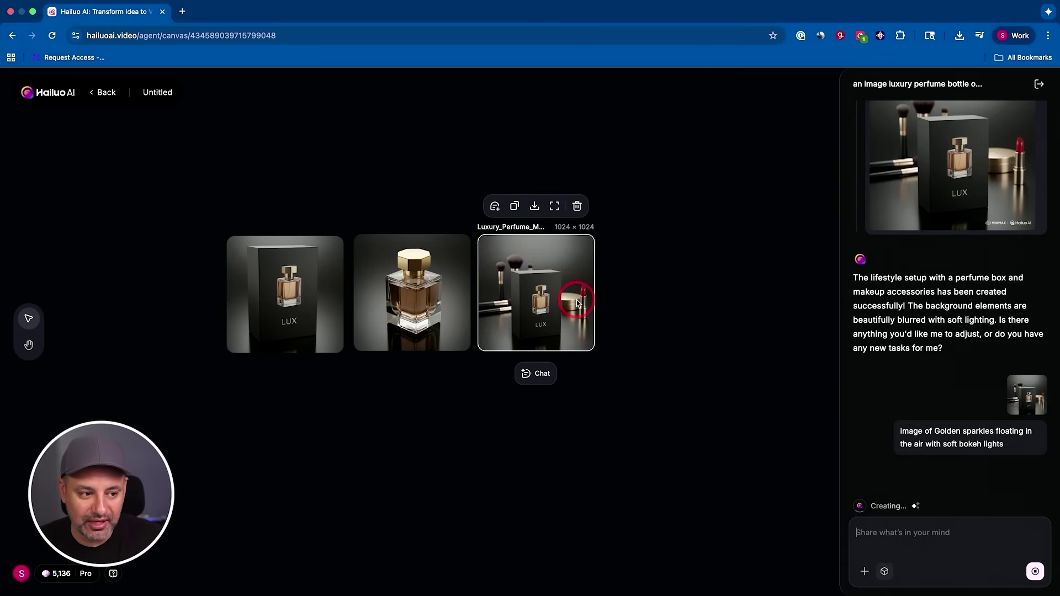
left_click_drag(380, 319, 175, 319)
Line the bottle and LUX box images up in one row and open a chat on the bottle image.
left_click_drag(284, 303, 412, 304)
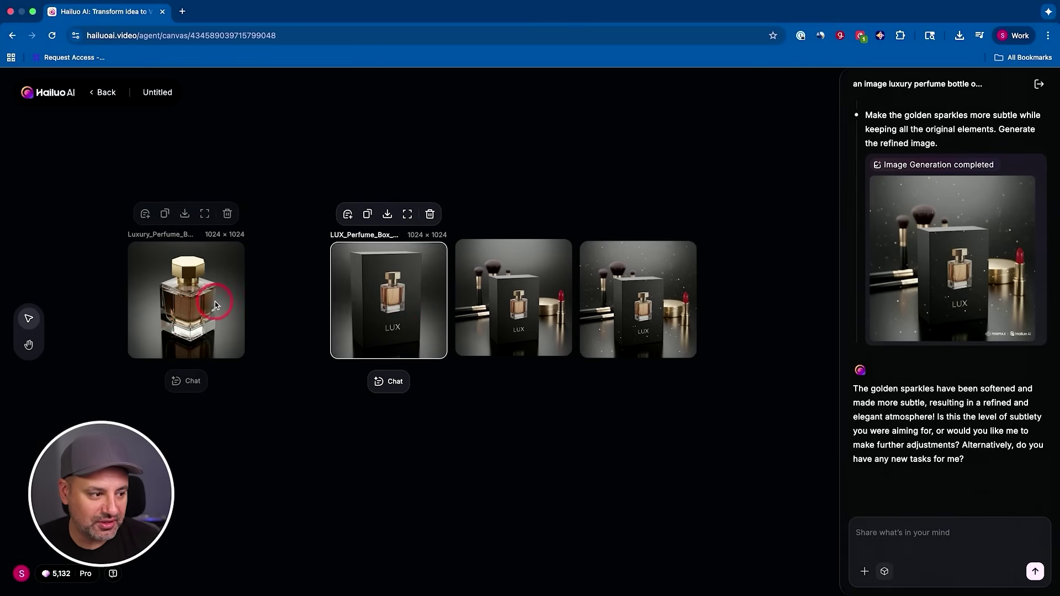
left_click_drag(214, 301, 350, 309)
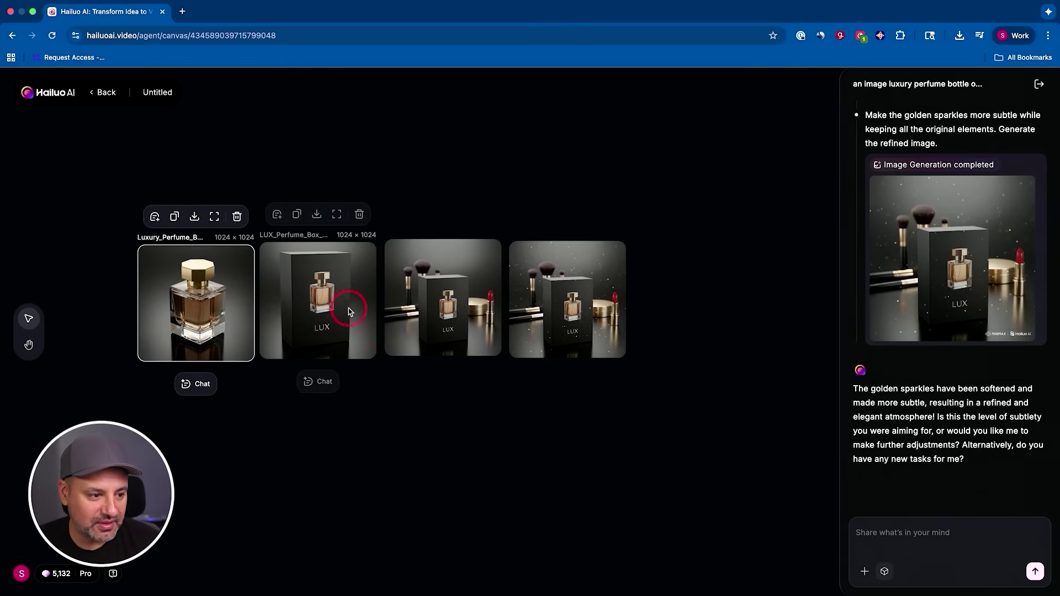
left_click(457, 327)
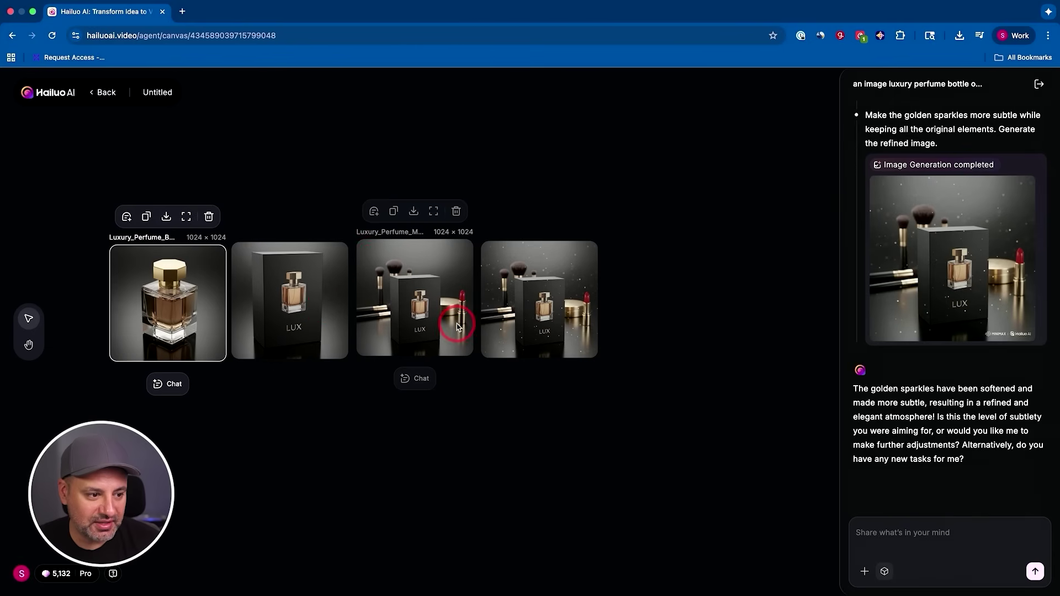
left_click(456, 282)
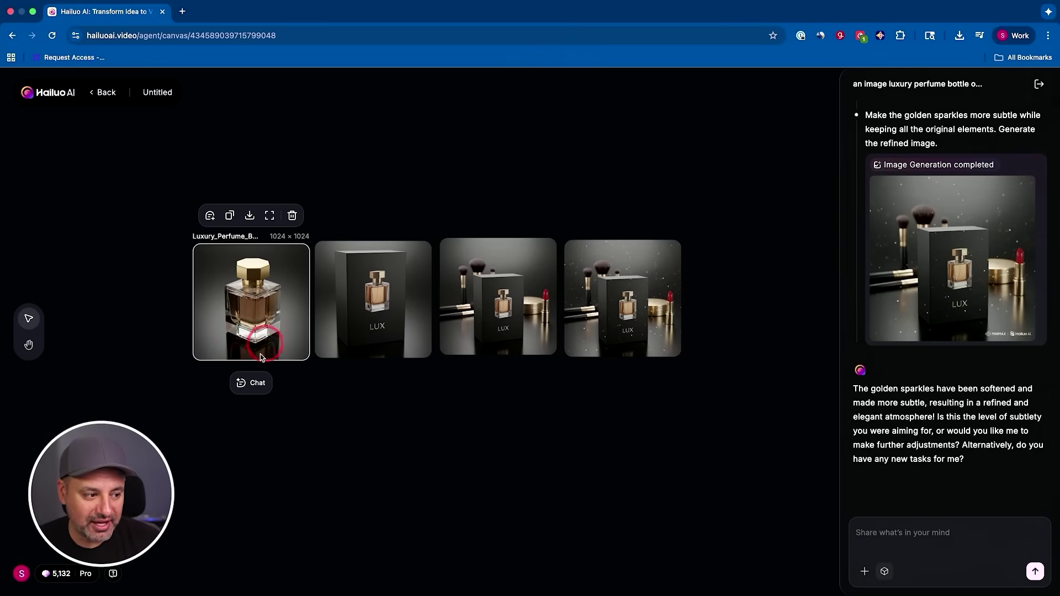
left_click(254, 384)
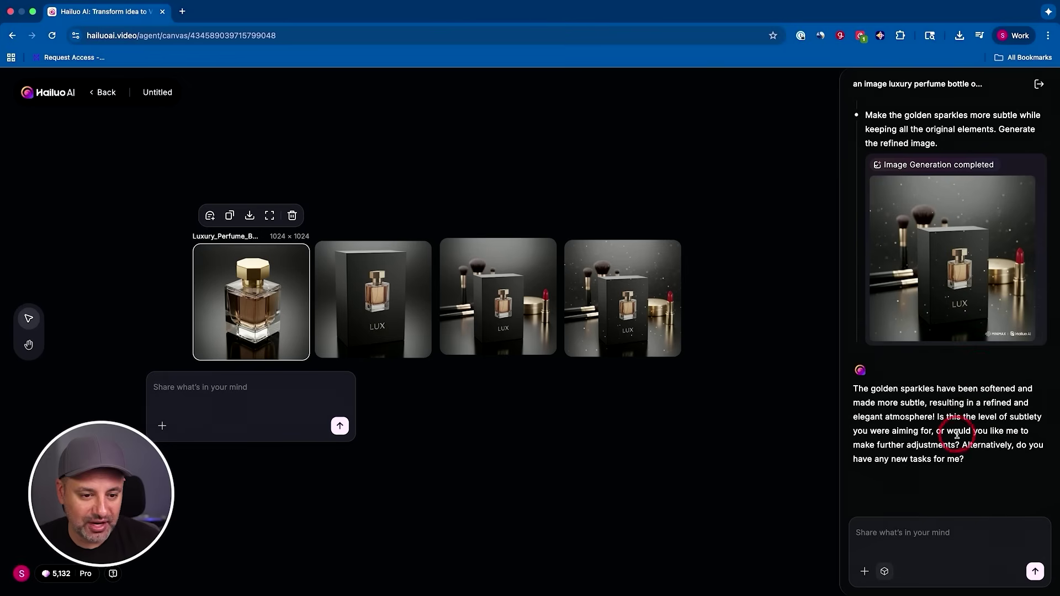
left_click(226, 393)
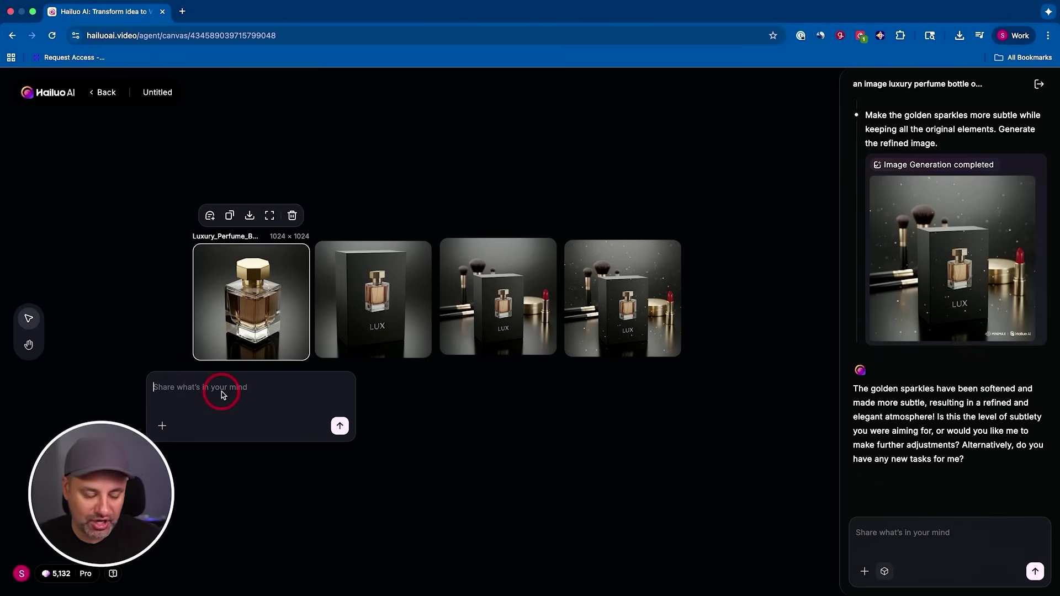
Request LUX lettering on the bottle and place the new image beneath the original.
type("add th")
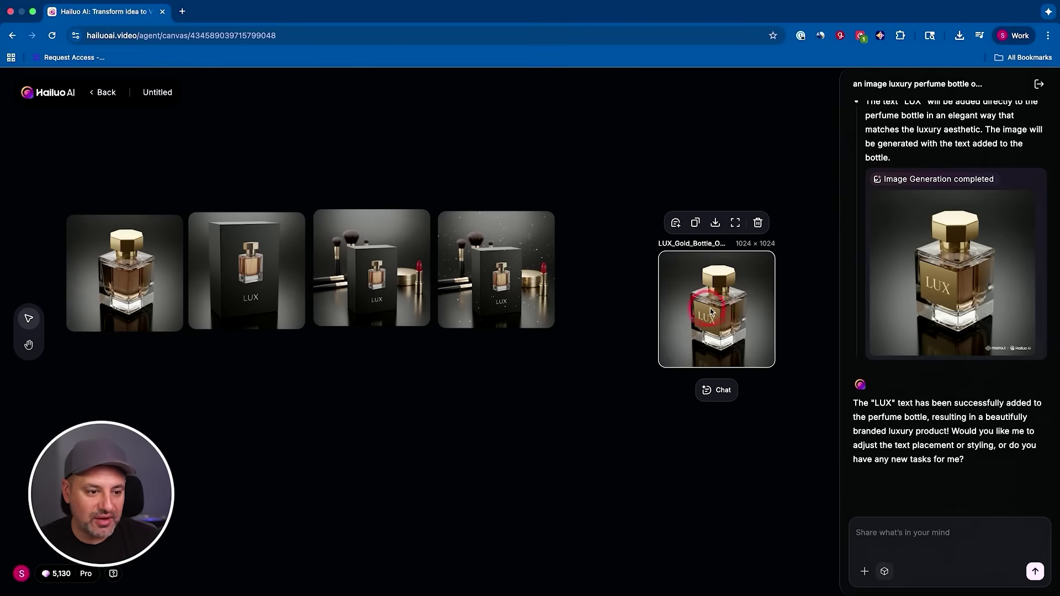
left_click_drag(696, 304, 105, 410)
left_click(288, 387)
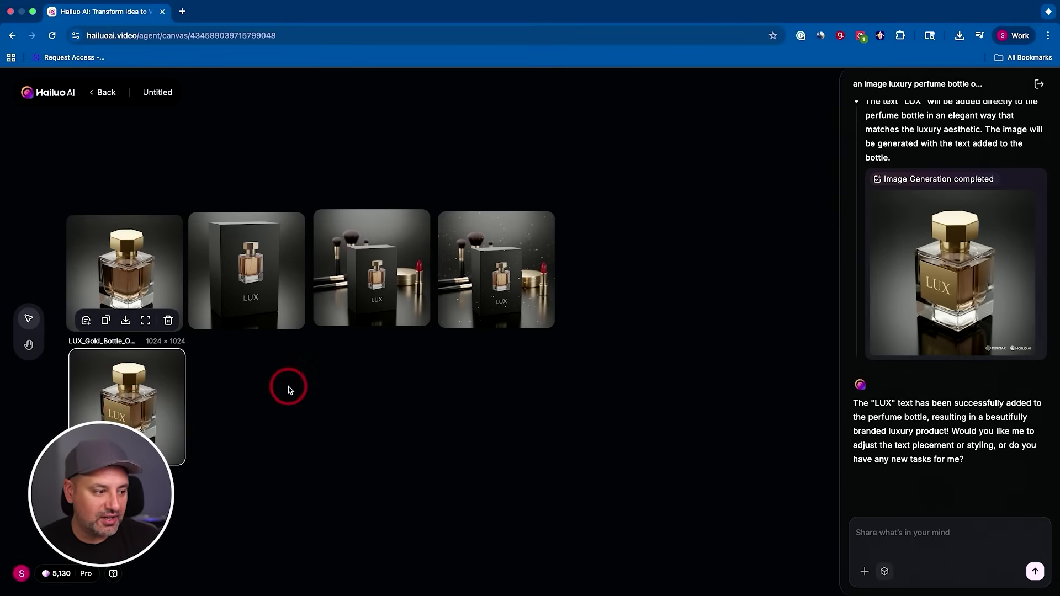
Compare the LUX bottle with the plain bottle by selecting each in turn.
left_click(184, 360)
left_click(194, 280)
left_click(200, 377)
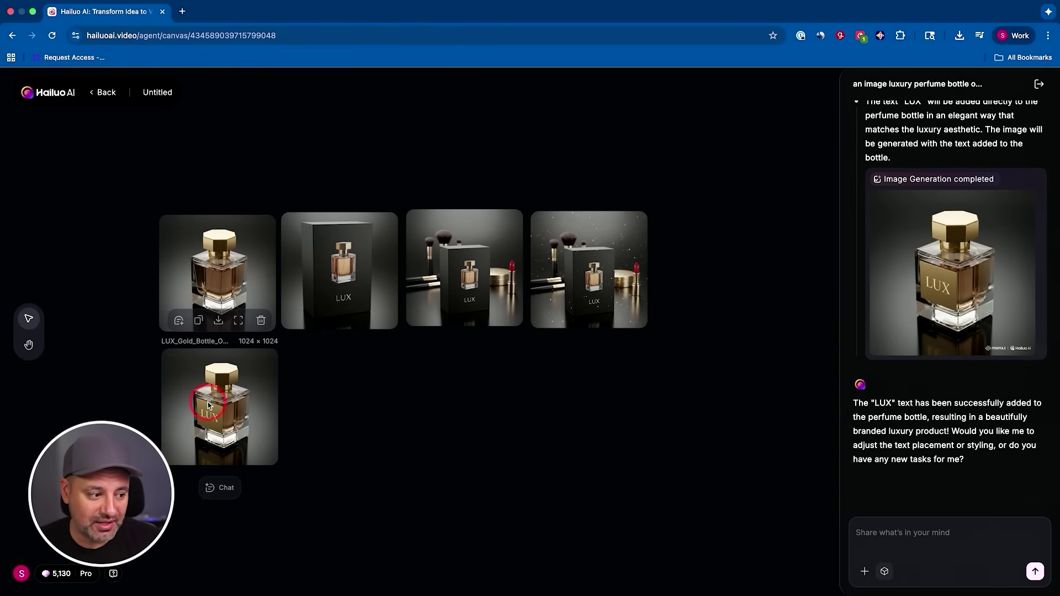
left_click(209, 270)
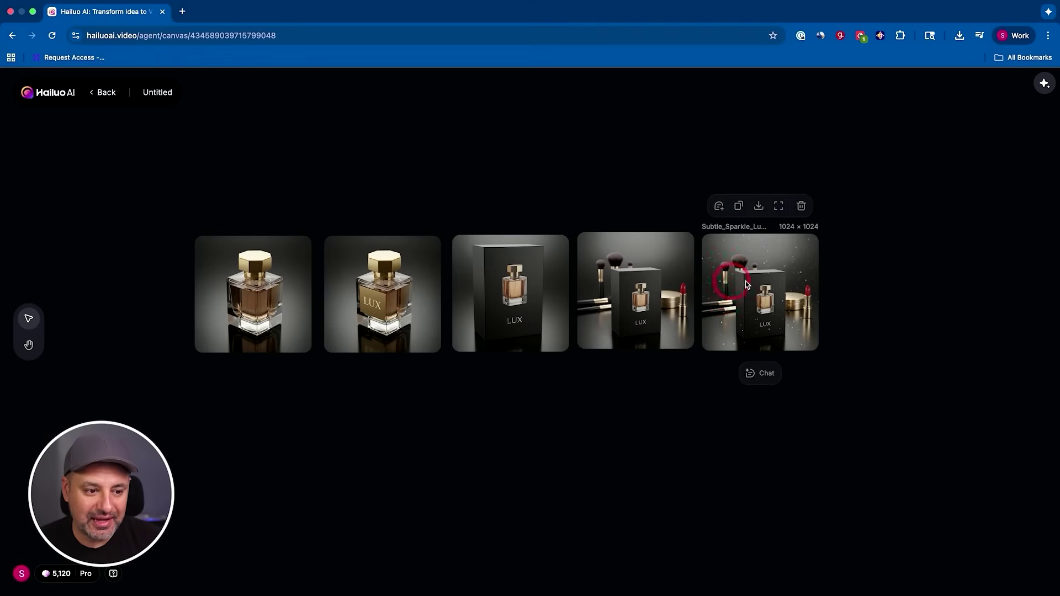
Select the LUX perfume box image as the basis for the Fashion Today magazine cover.
left_click(508, 277)
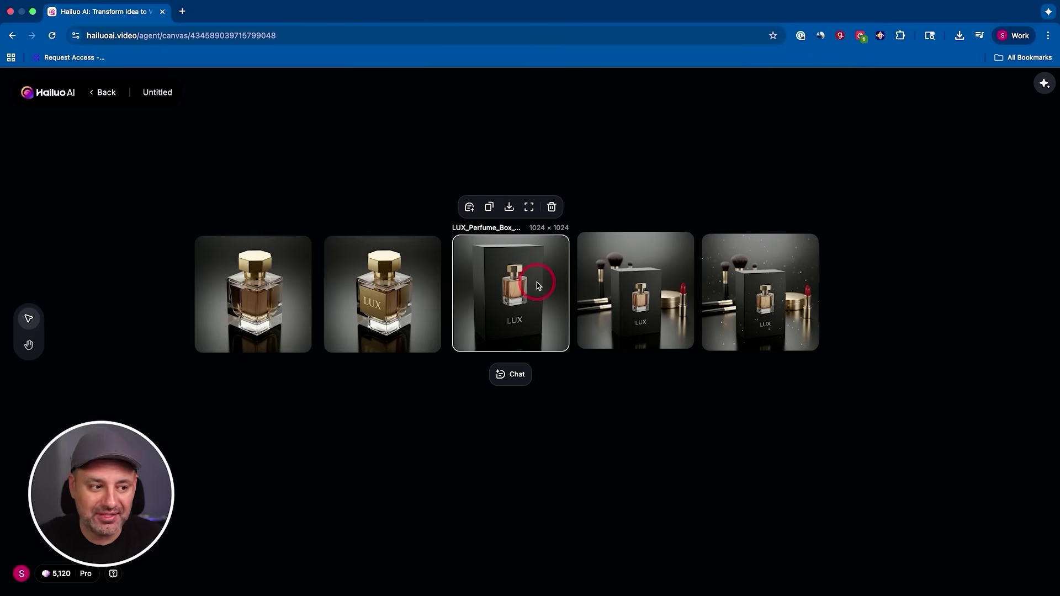
scroll(518, 282, "right", 2)
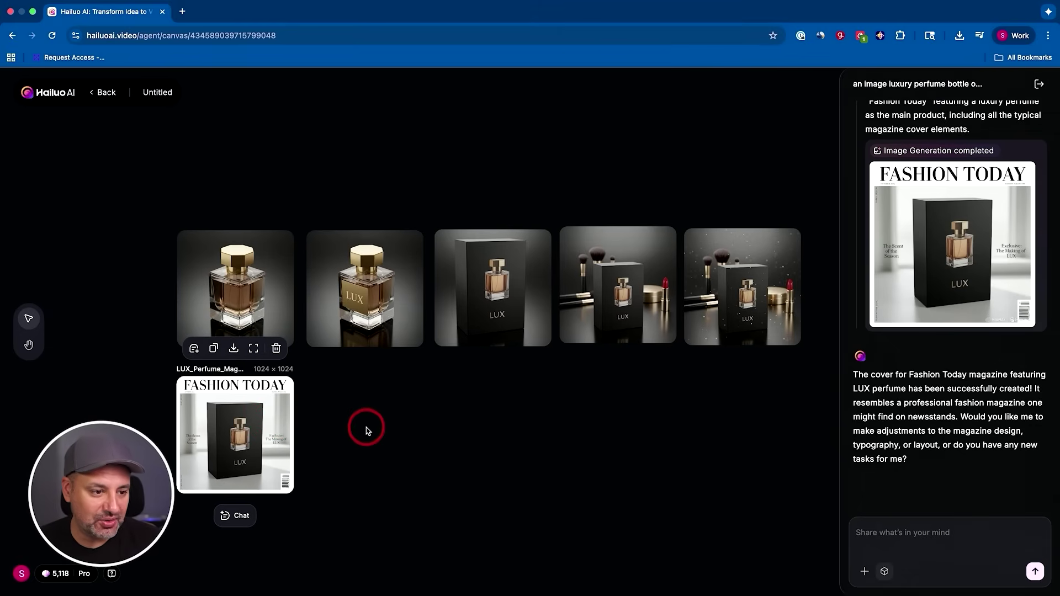
mouse_move(492, 296)
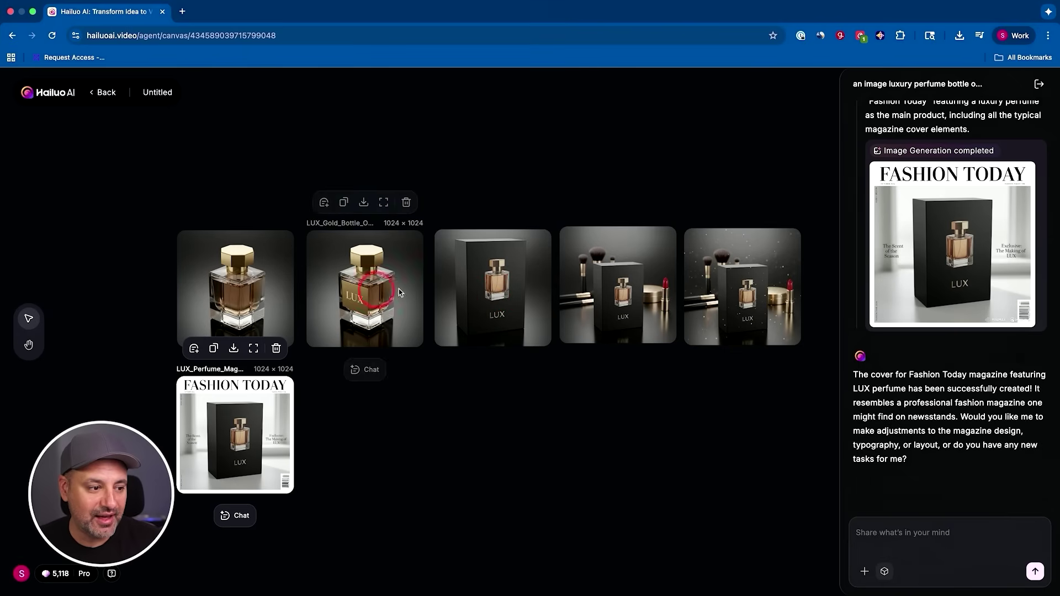
mouse_move(622, 295)
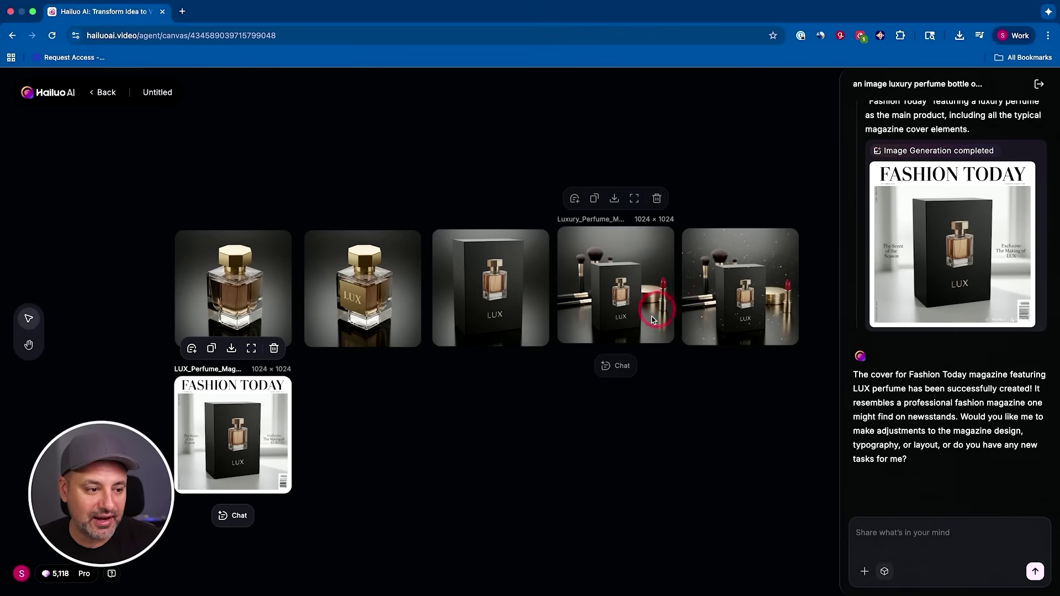
mouse_move(359, 349)
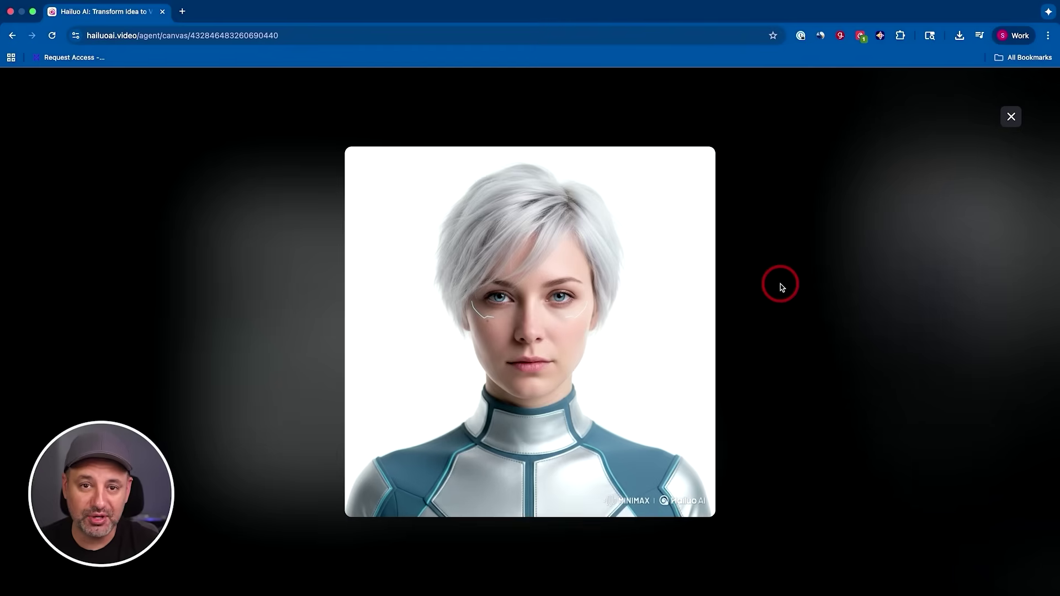
View the goggles, motorcycle, coat and boots images full size, then return to the canvas.
key("Right")
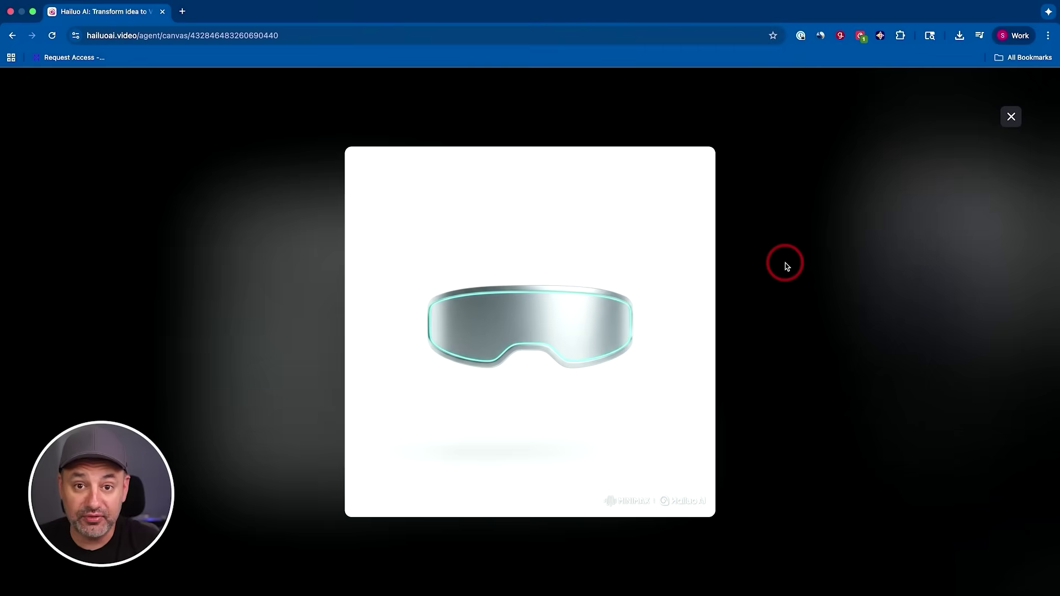
key("Right")
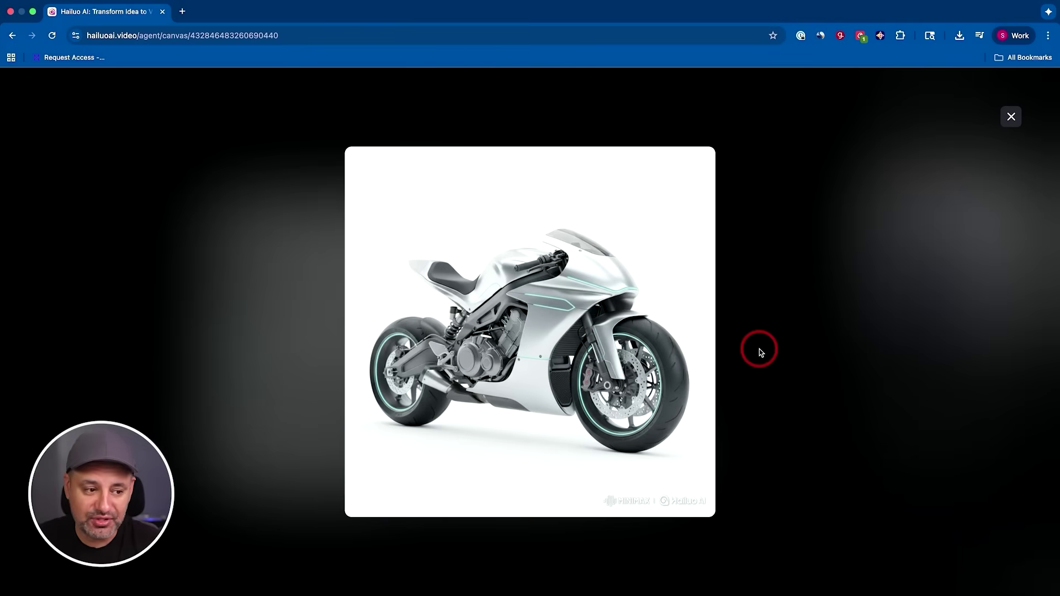
key("Right")
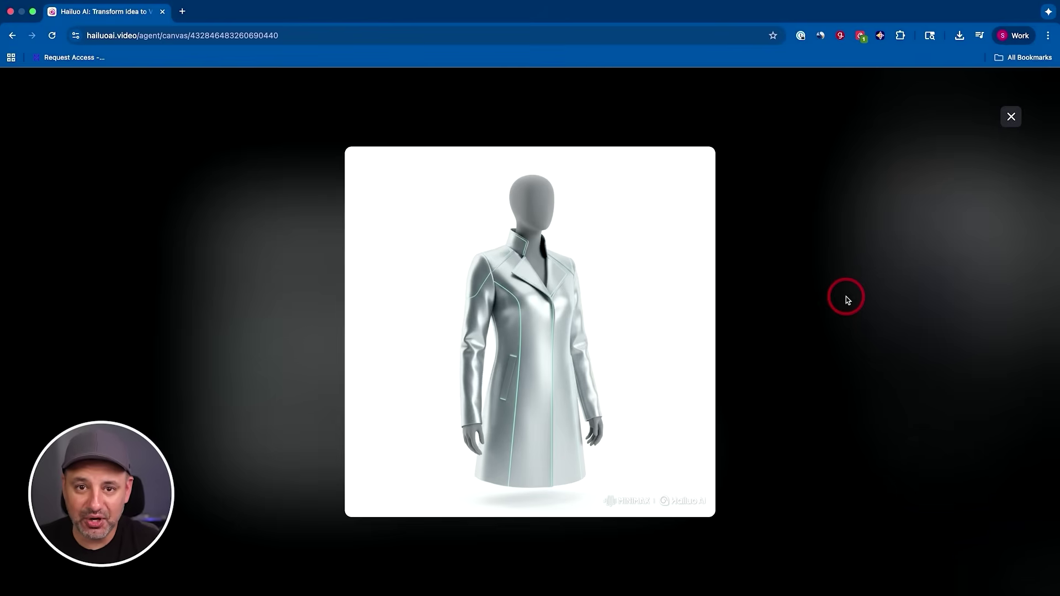
key("Right")
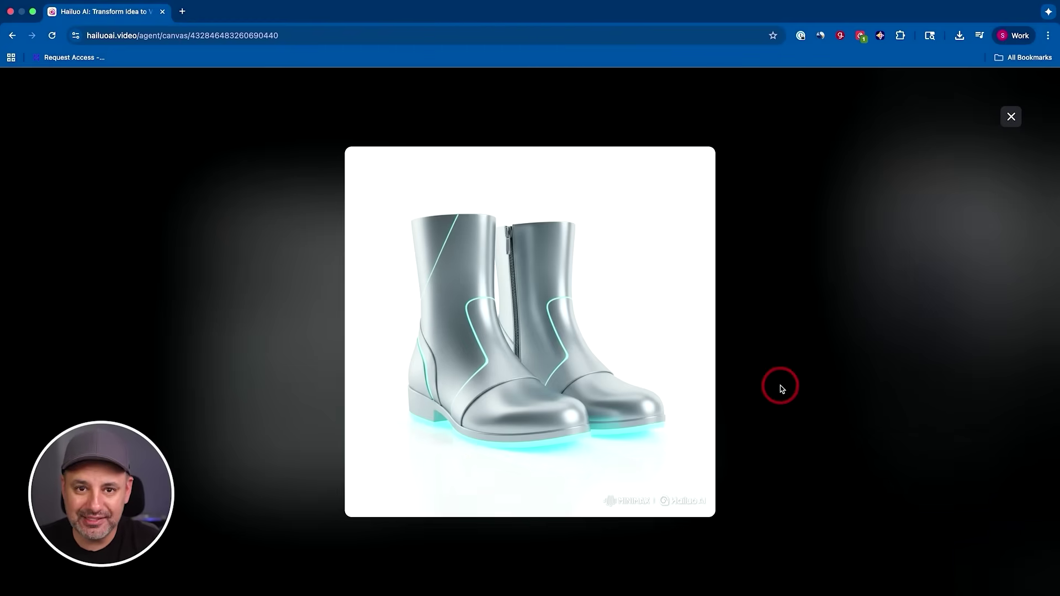
key("Escape")
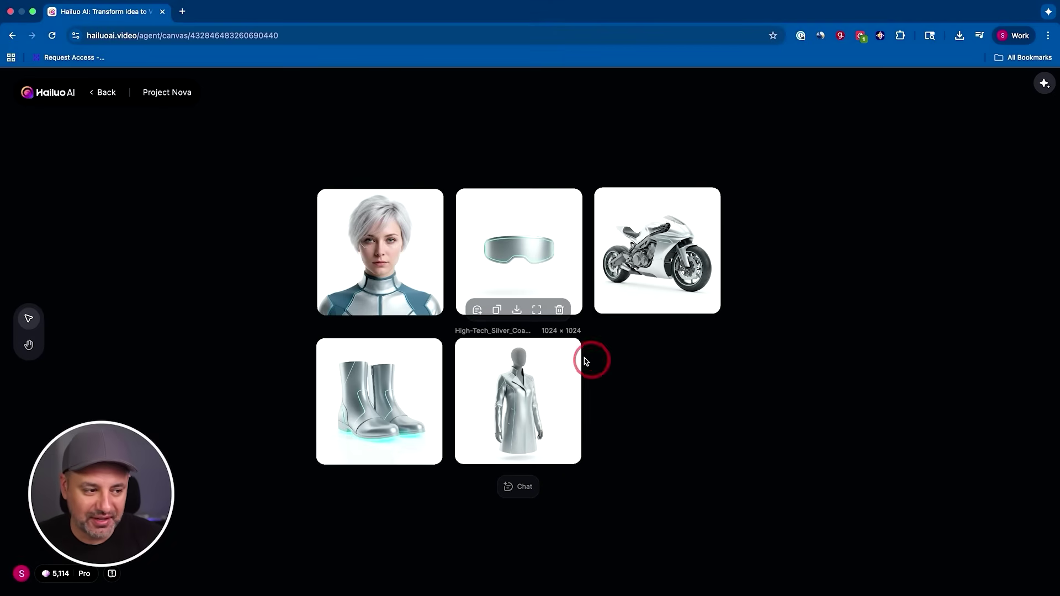
Select the silver-haired woman portrait as the reference image.
left_click(385, 252)
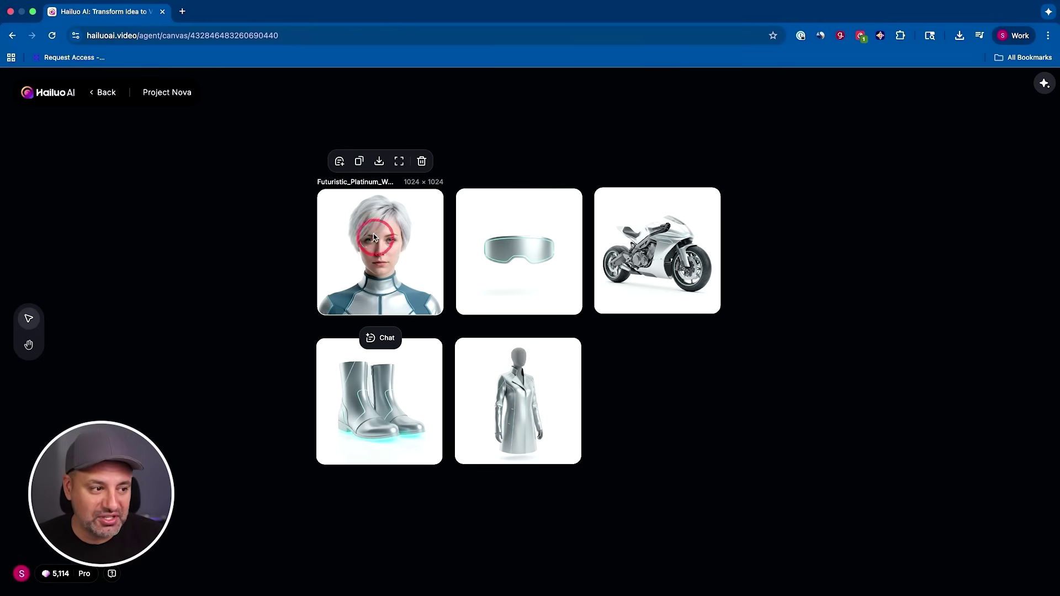
left_click(362, 186)
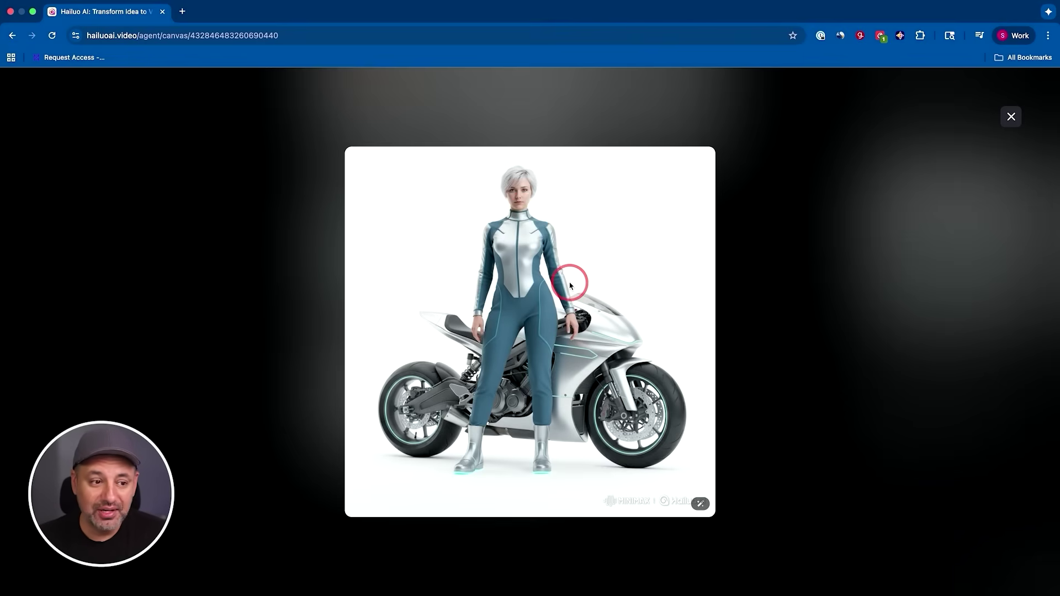
Step through the generated rider images until the seated rider on the silver motorcycle appears.
left_click(1011, 116)
left_click(620, 353)
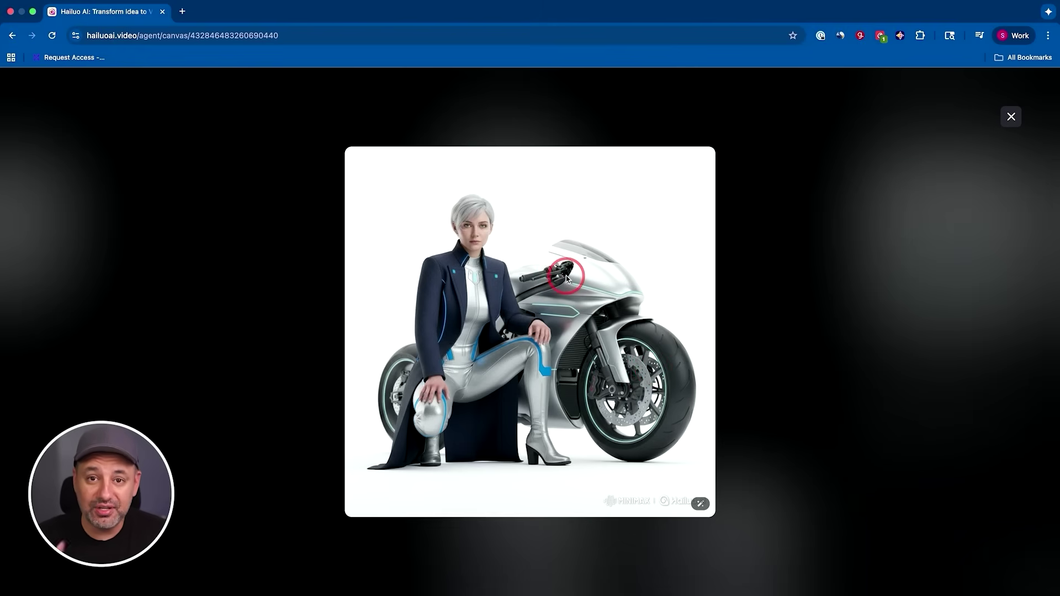
key("Right")
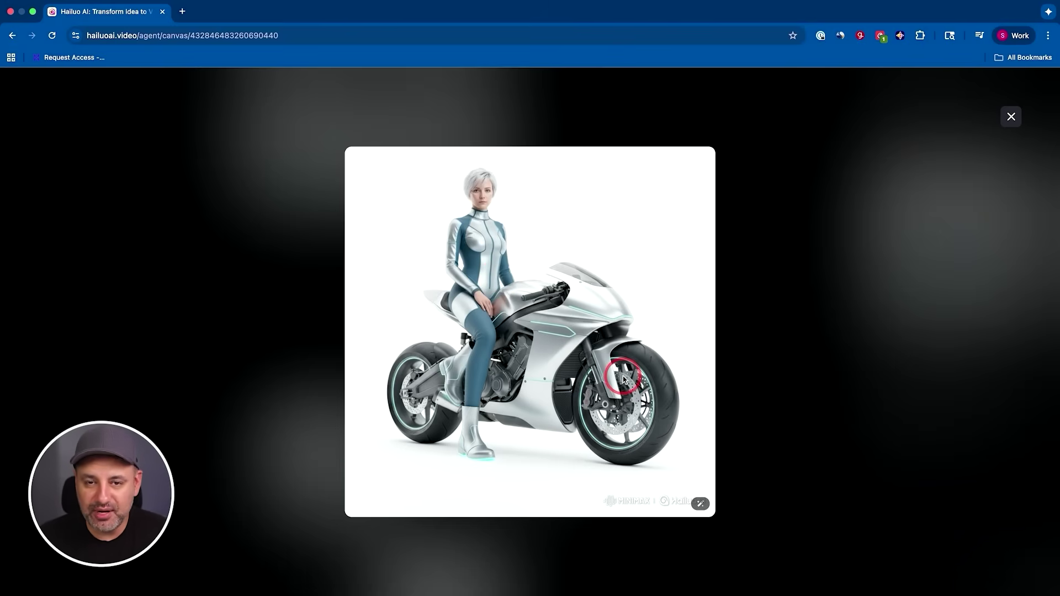
Close the preview and attach the navy-coat rider image to a chat, ready for a message.
key("Escape")
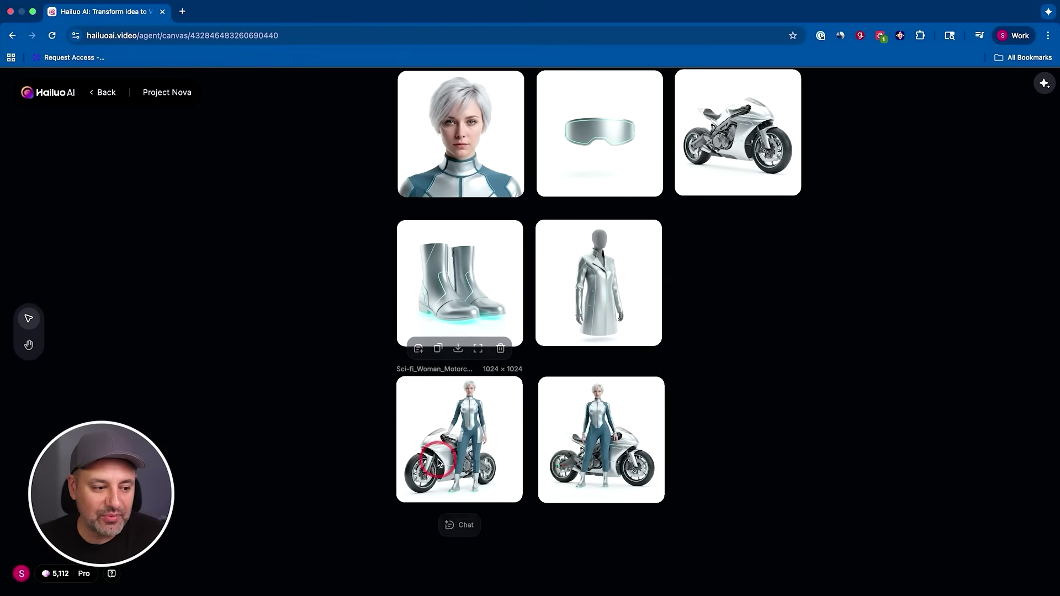
left_click(457, 528)
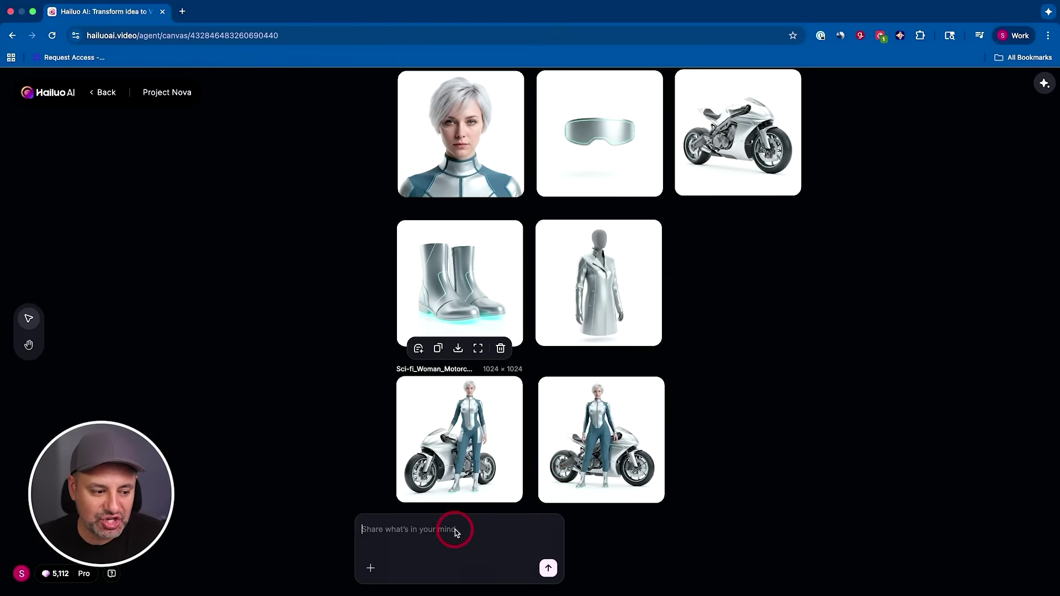
left_click(544, 483)
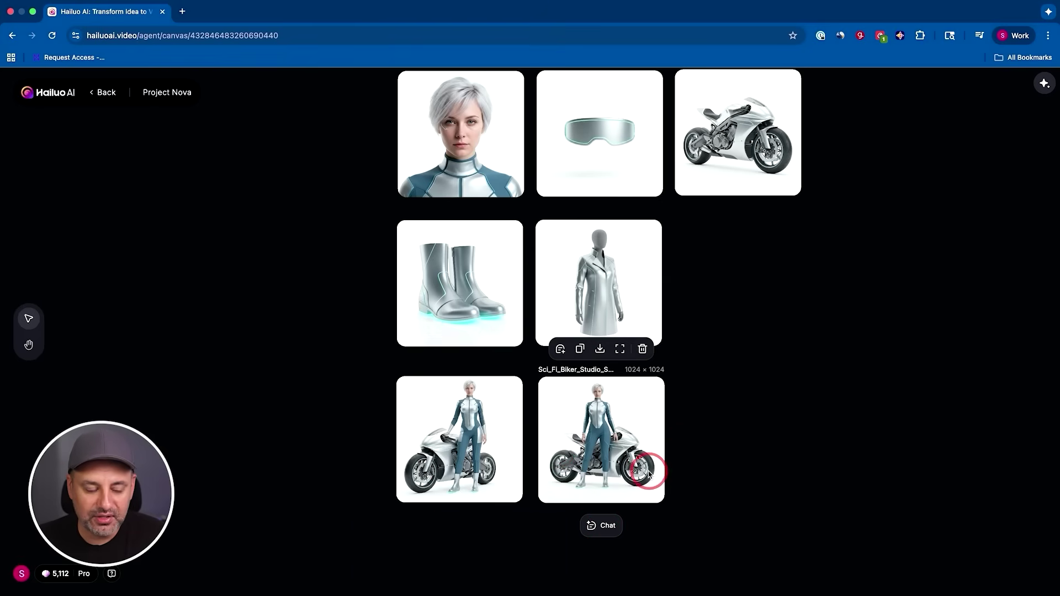
mouse_move(421, 440)
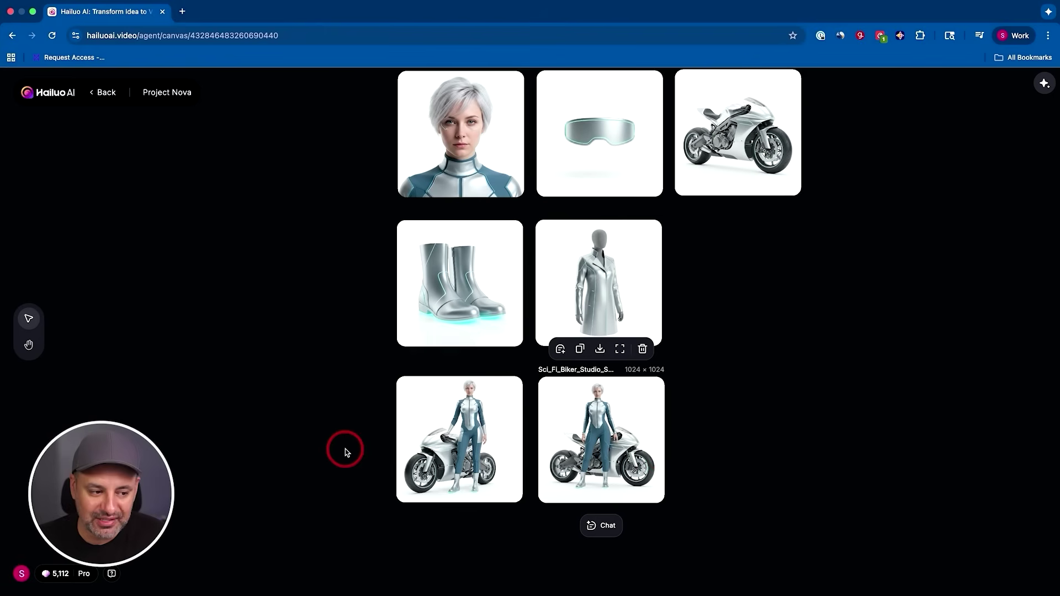
left_click(755, 362)
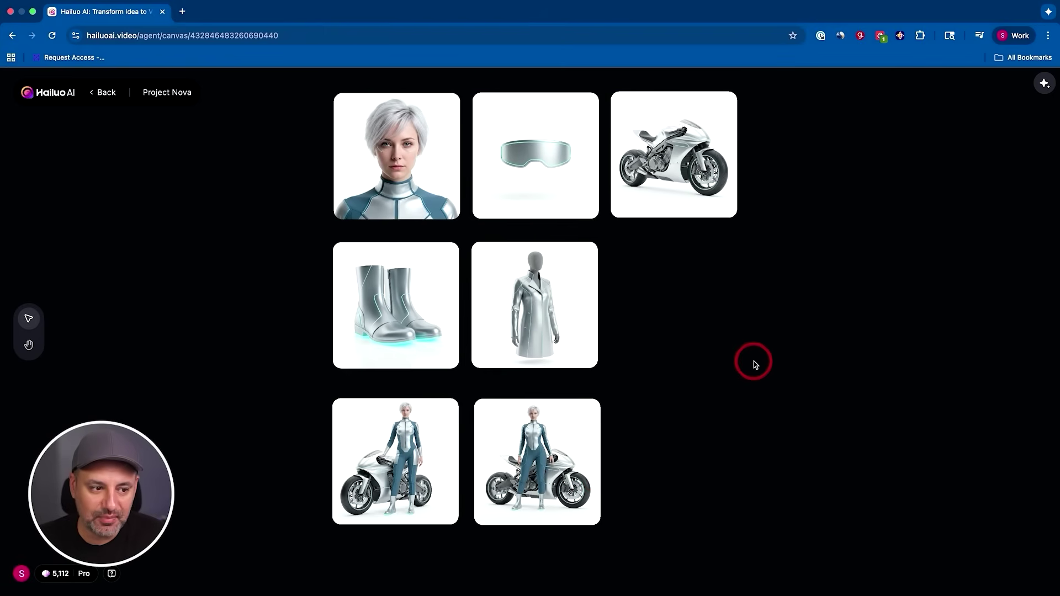
mouse_move(324, 238)
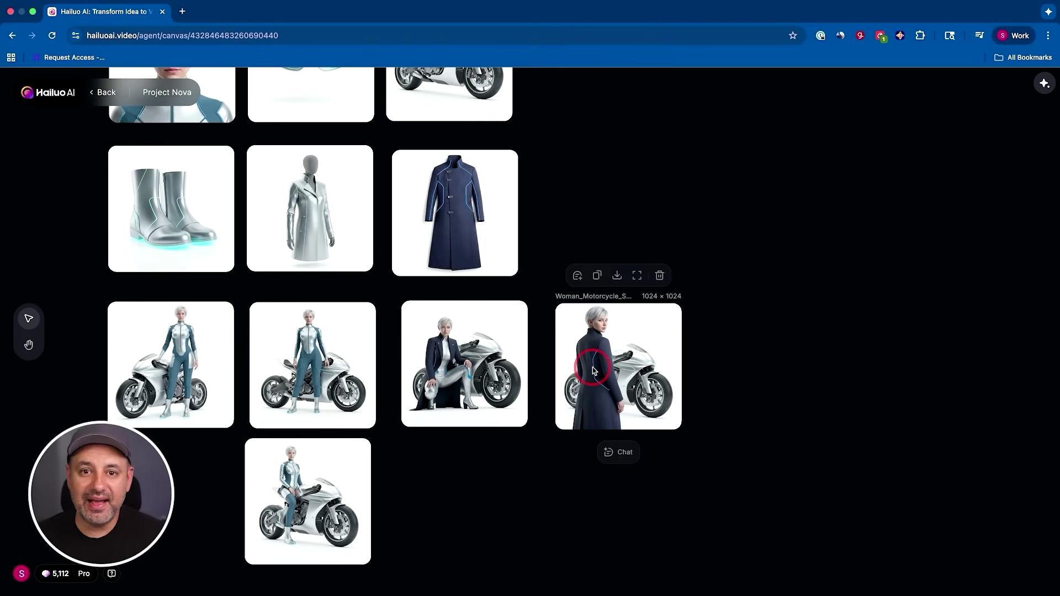
left_click_drag(594, 370, 609, 366)
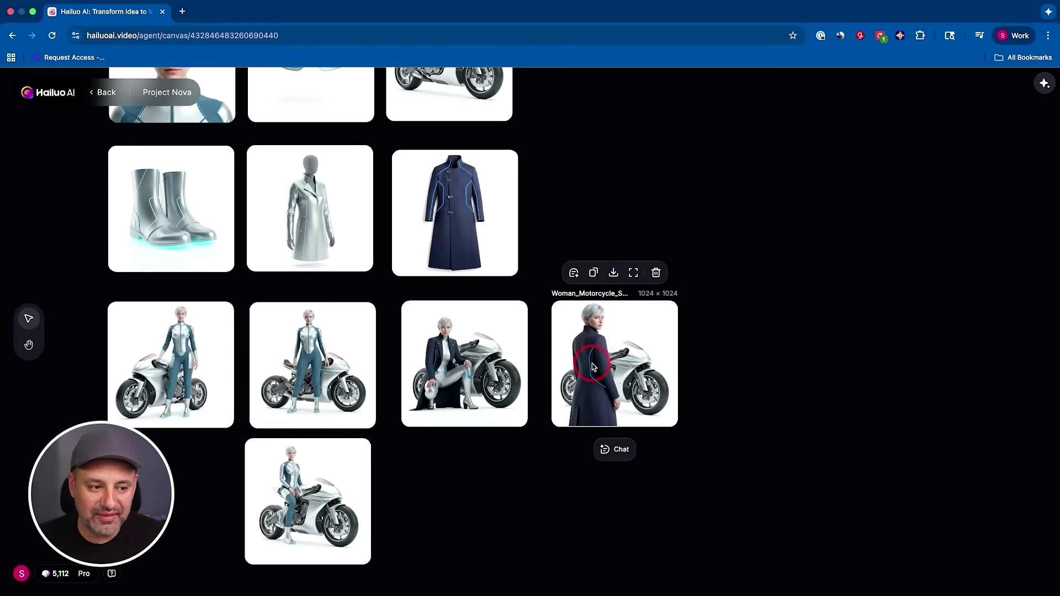
left_click(575, 273)
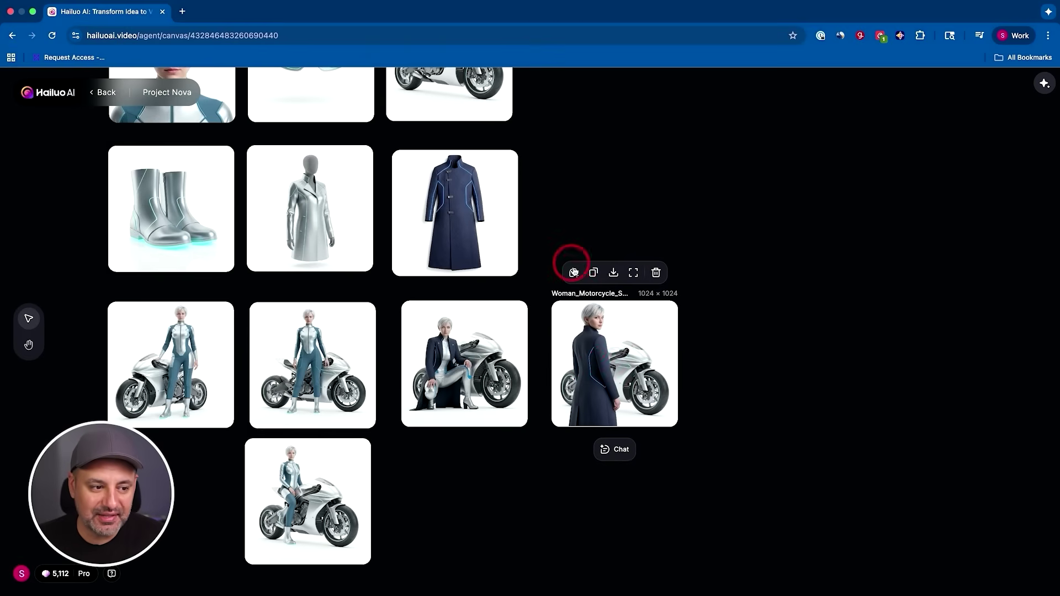
left_click(946, 562)
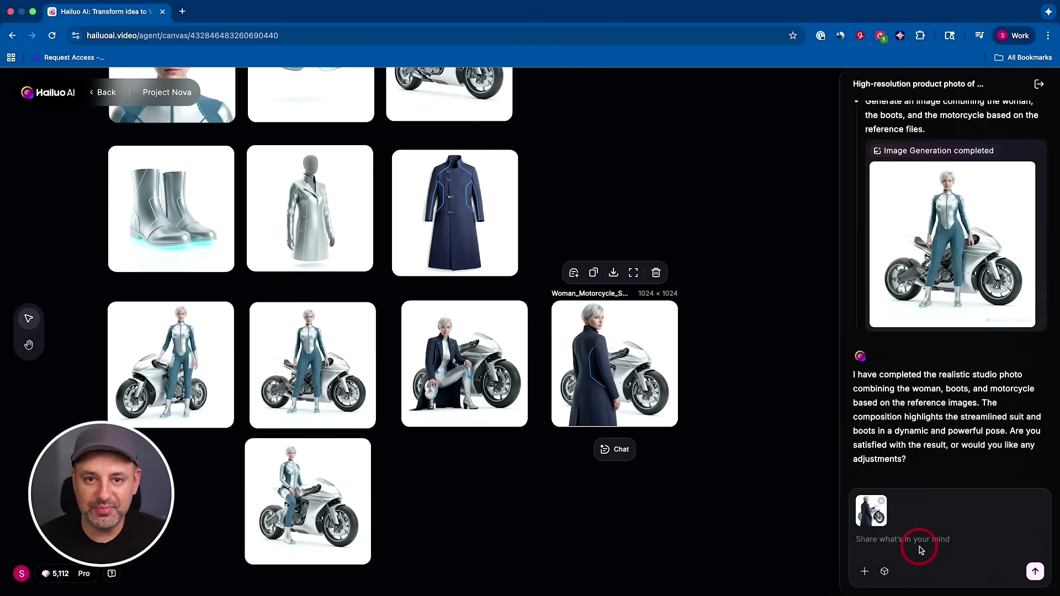
Enter the prompt 'create a dynamic video of character getting on the bike and riding away'.
type("create a dynamic video of character getting on the bike and riding away")
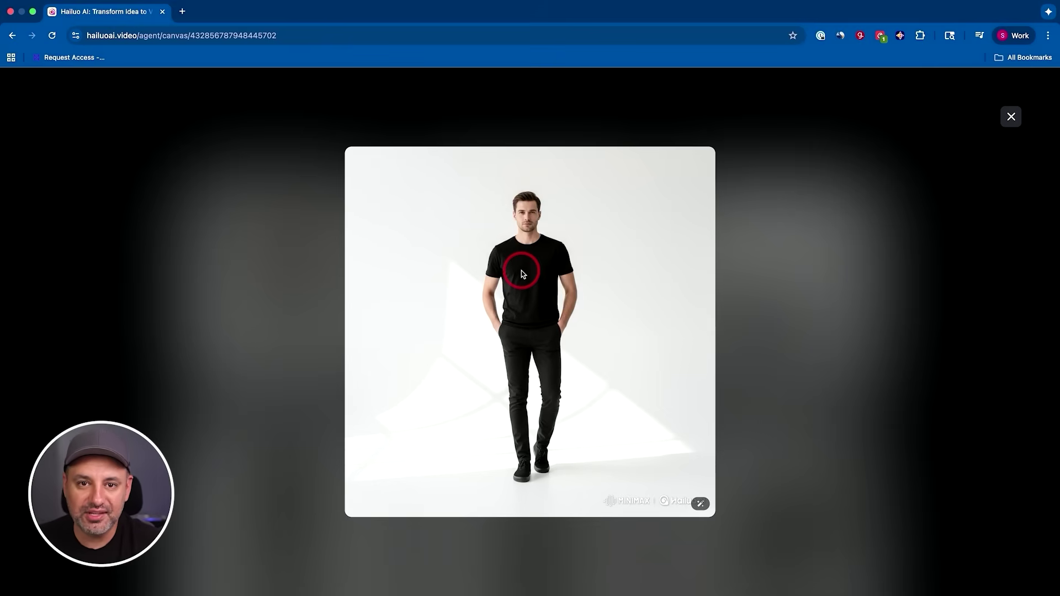
View the folded shirt and oxford shoes product images full size, then close the preview.
key("Right")
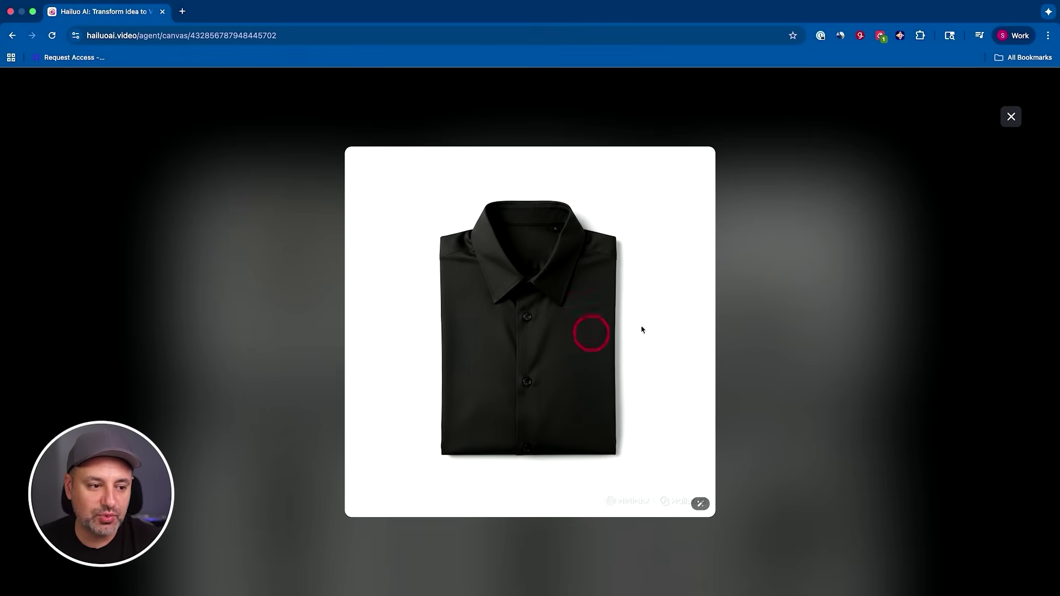
key("Right")
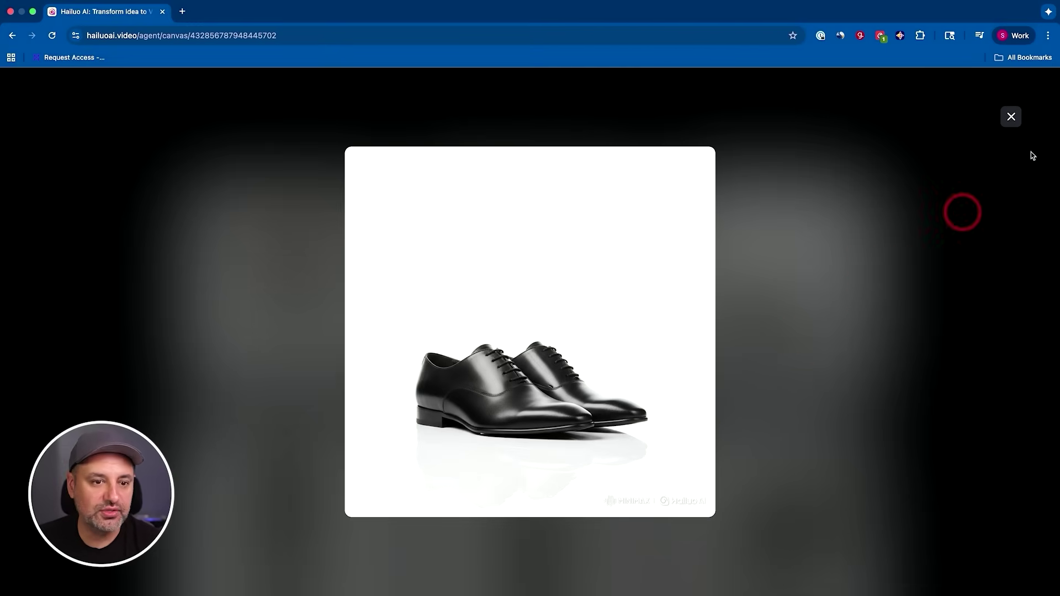
left_click(1011, 117)
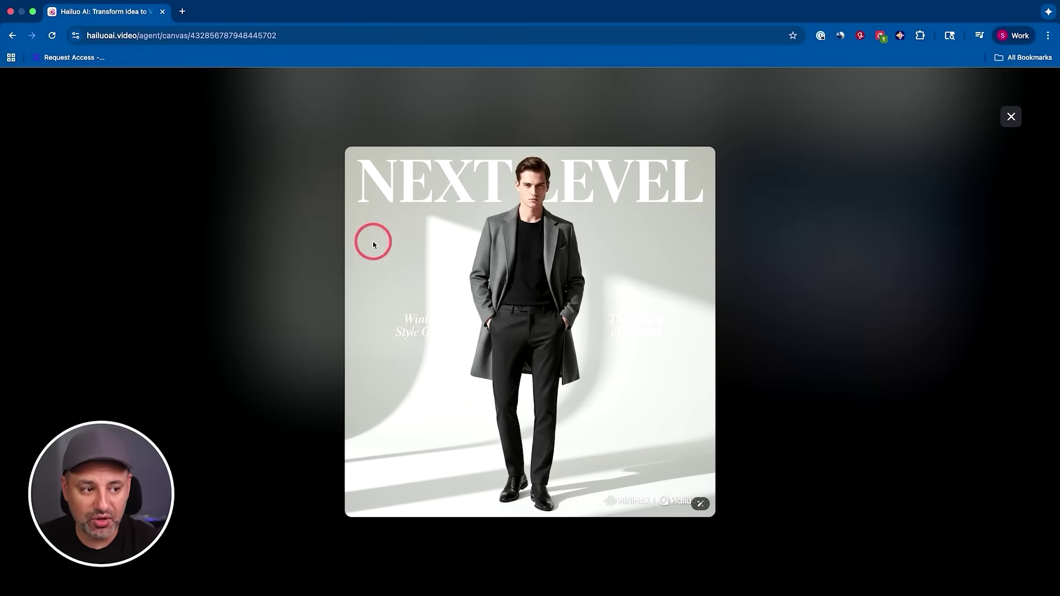
Close the NEXT LEVEL magazine cover preview.
key("Escape")
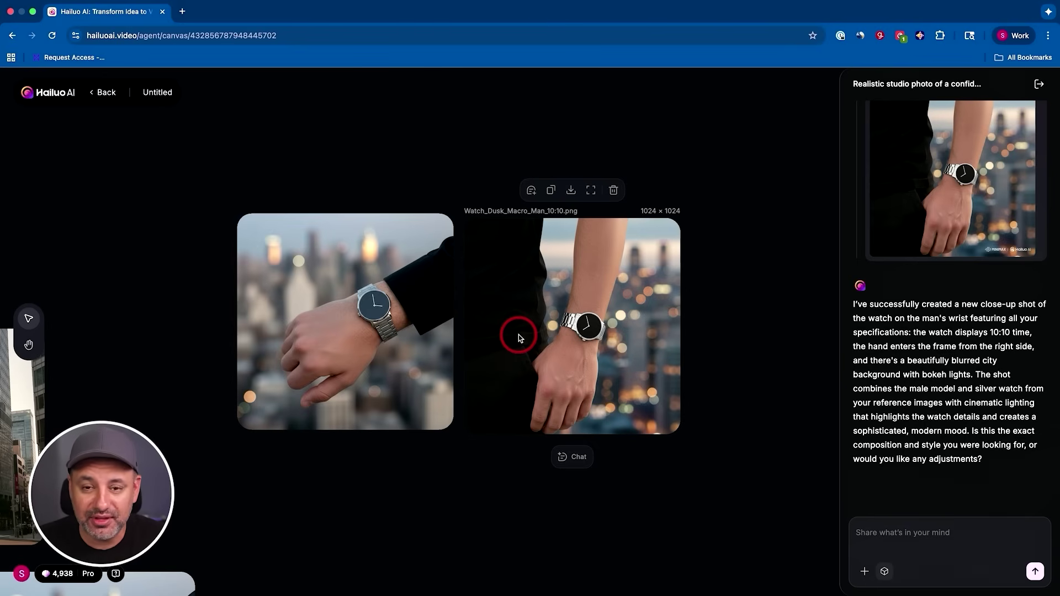
Scroll the view left to bring the Project Nova rider images back.
scroll(518, 335, "left", 5)
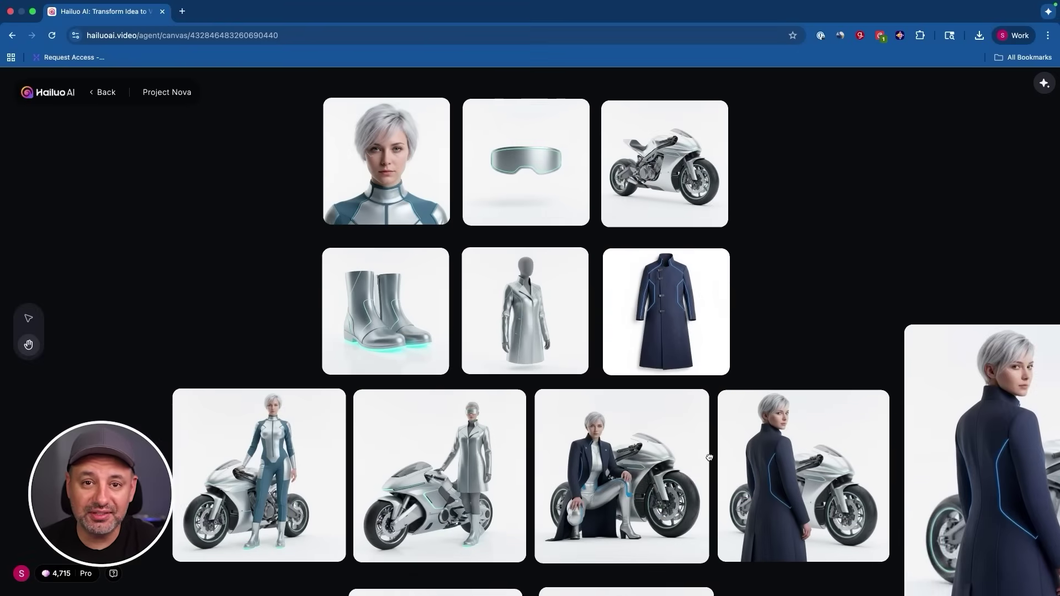
Pan the MenFashion canvas across the watch and shoe close-ups, seated men, pants, jacket and stool images.
left_click_drag(652, 423, 515, 275)
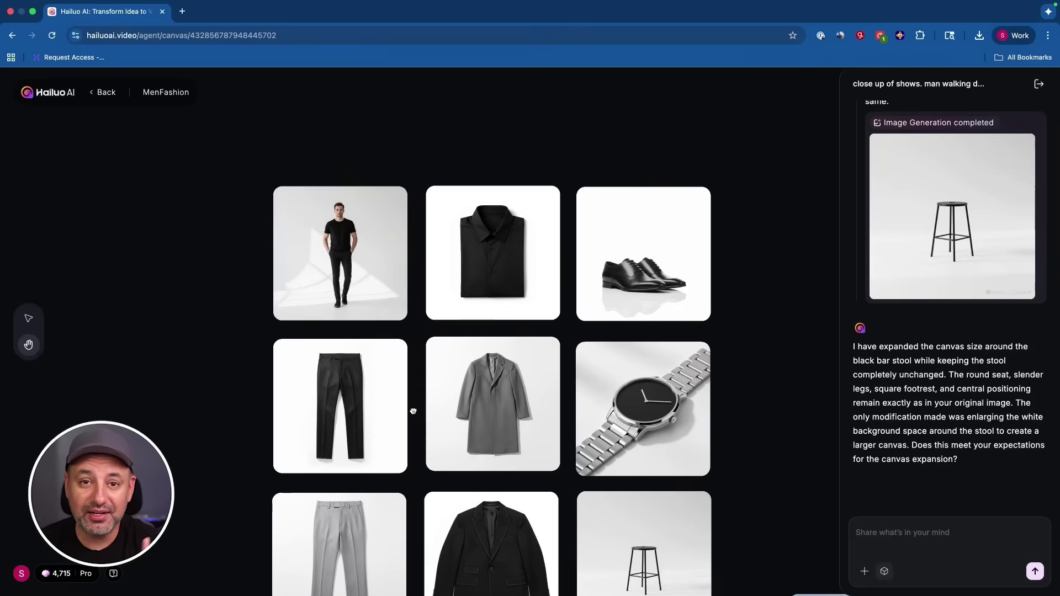
left_click_drag(412, 412, 311, 255)
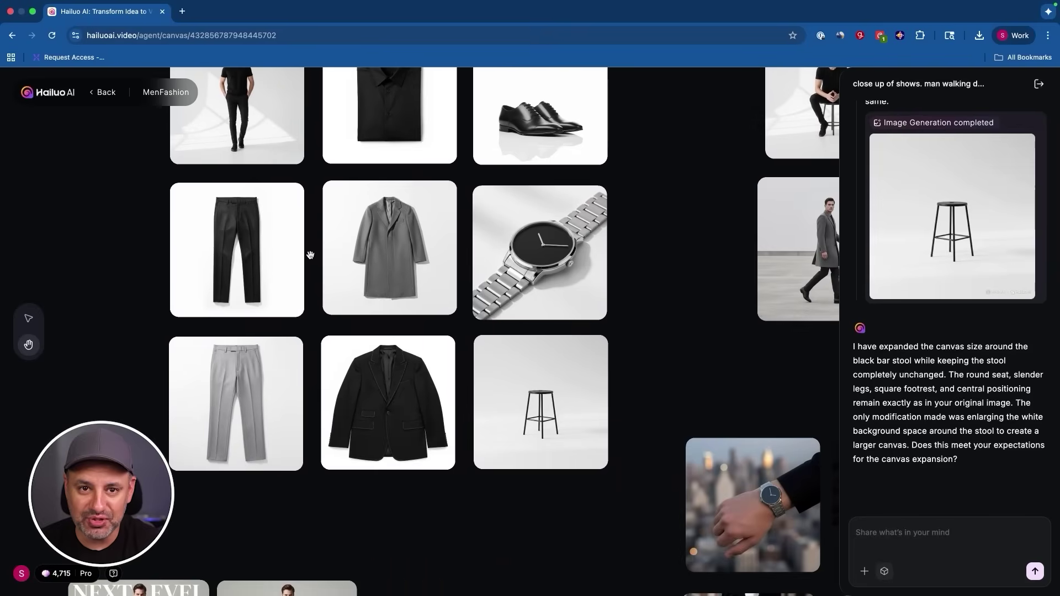
left_click_drag(753, 353, 420, 167)
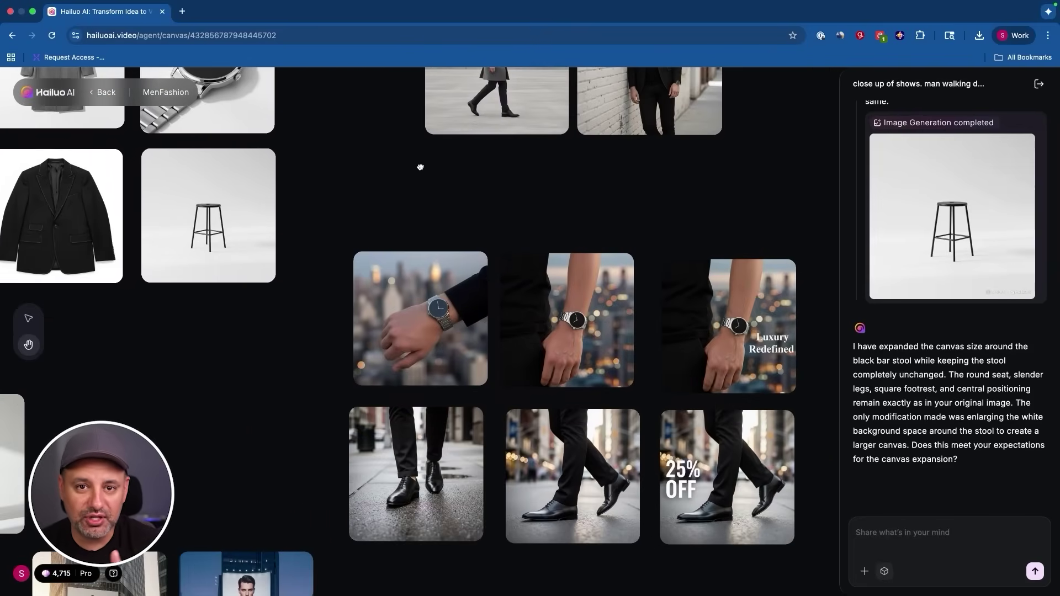
left_click_drag(728, 188, 689, 505)
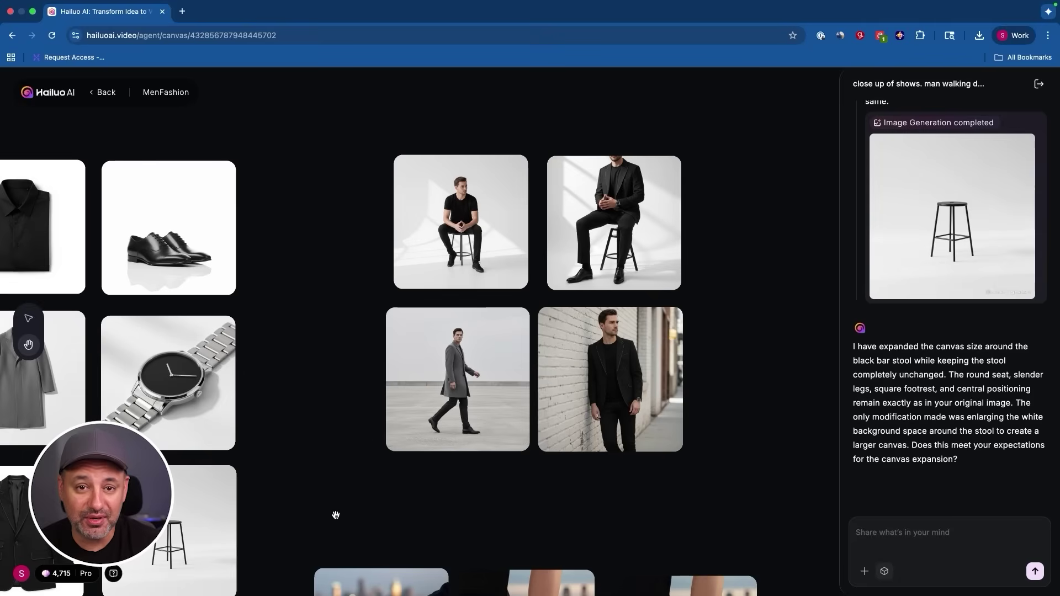
left_click_drag(333, 513, 725, 112)
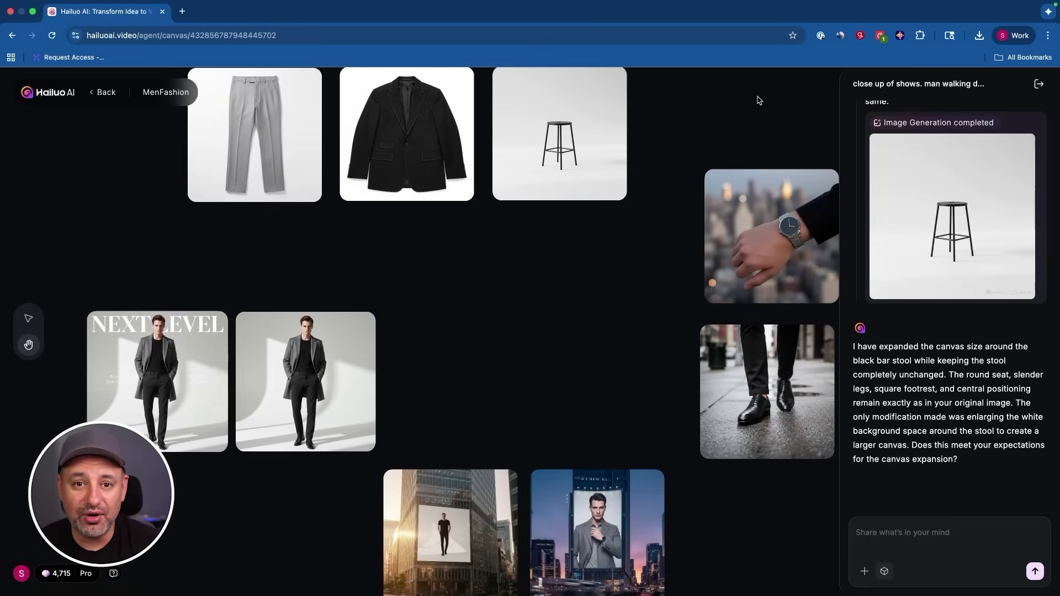